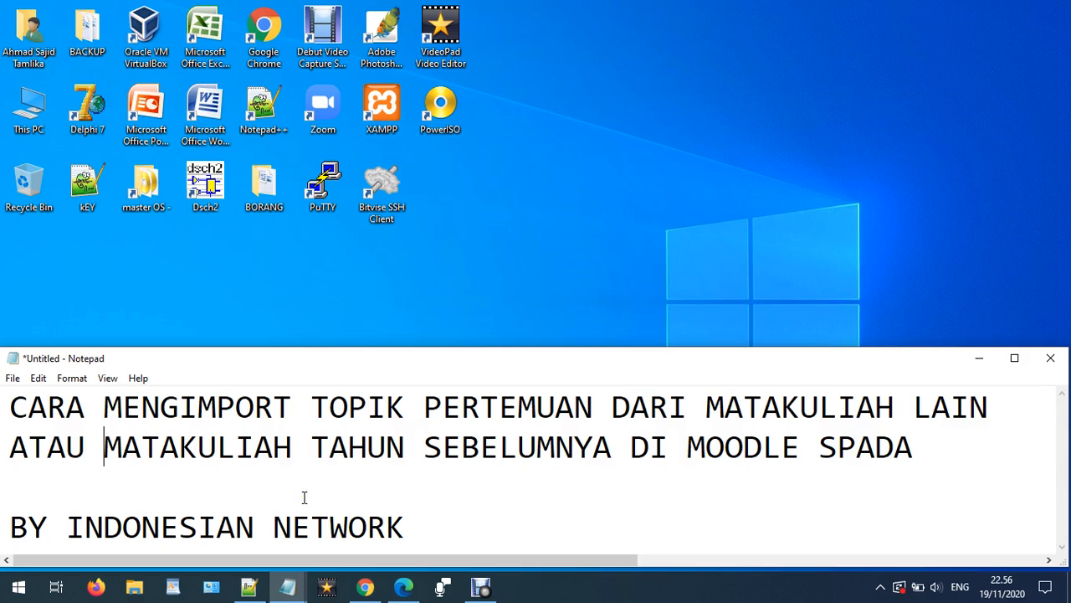
- Switch to the browser and scroll through the JTI1705 Sistem Operasi course down to the Pertemuan 8# UTS topic
drag(105, 447, 624, 450)
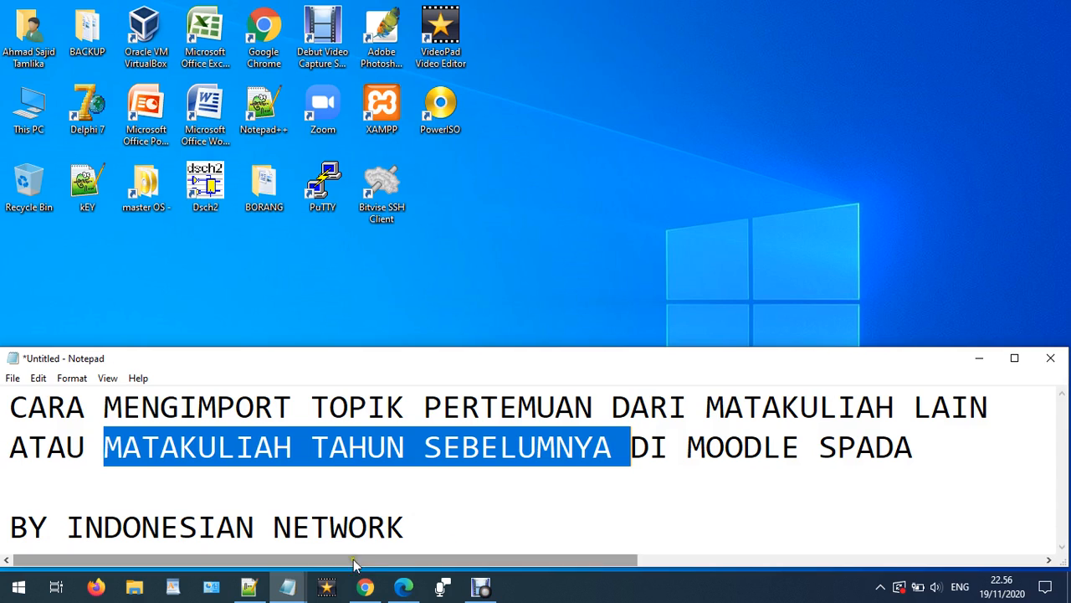
click(369, 585)
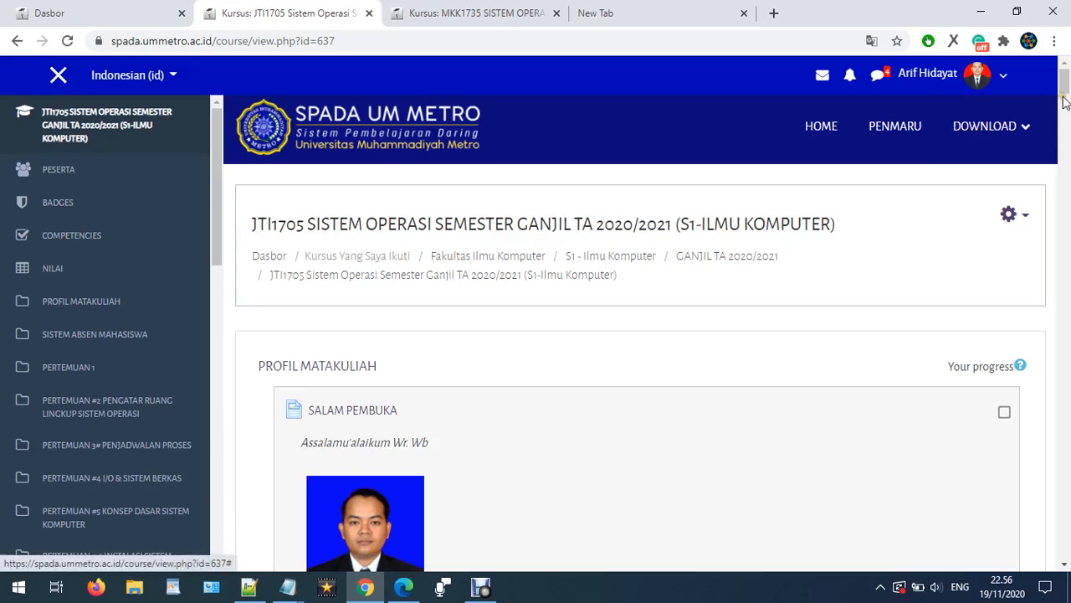
click(1064, 123)
drag(1065, 123, 1065, 532)
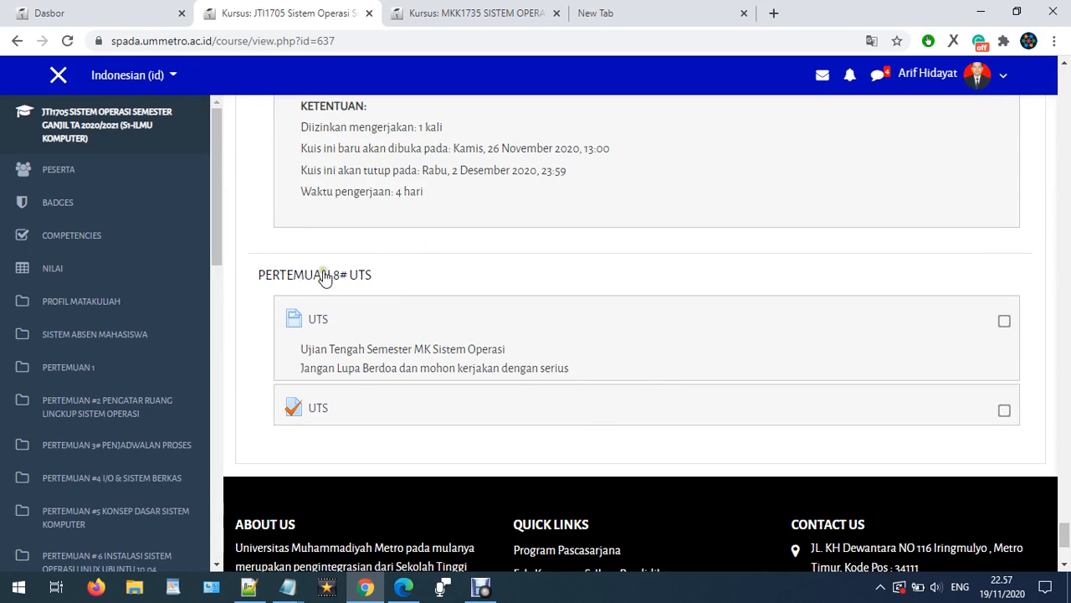
click(335, 211)
- Switch between the MKK1735 and JTI1705 course tabs and review the JTI1705 Pertemuan 7 and 8 topics
click(463, 20)
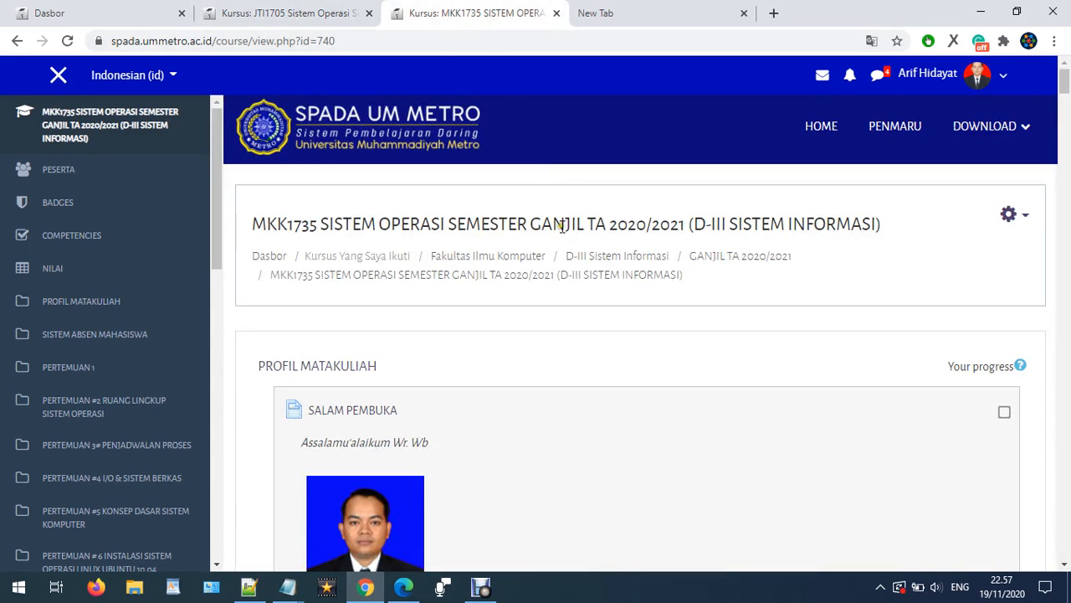
click(326, 17)
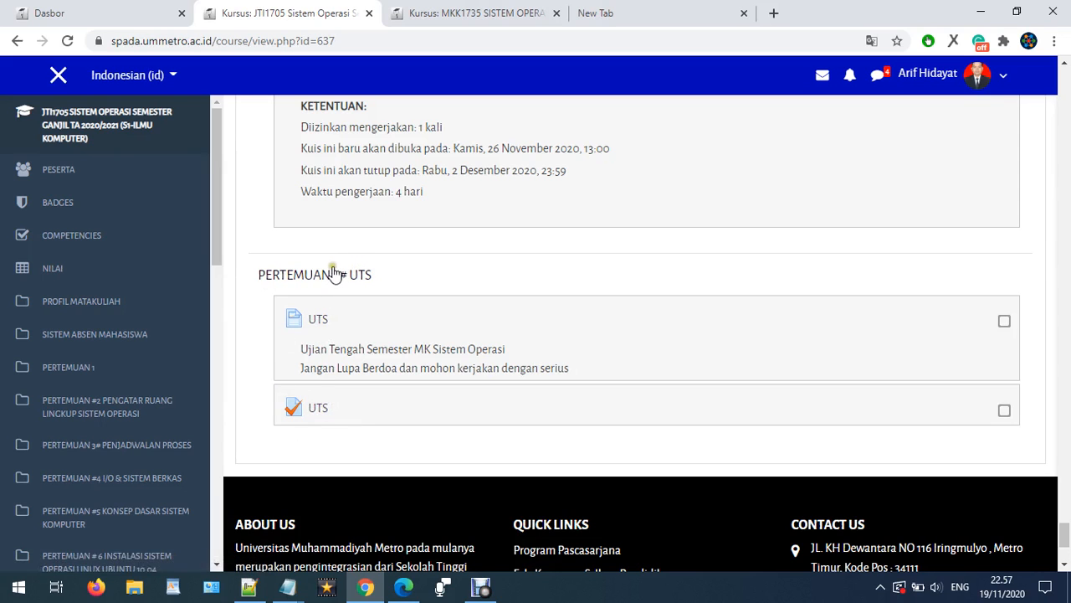
scroll(334, 280, up, 2)
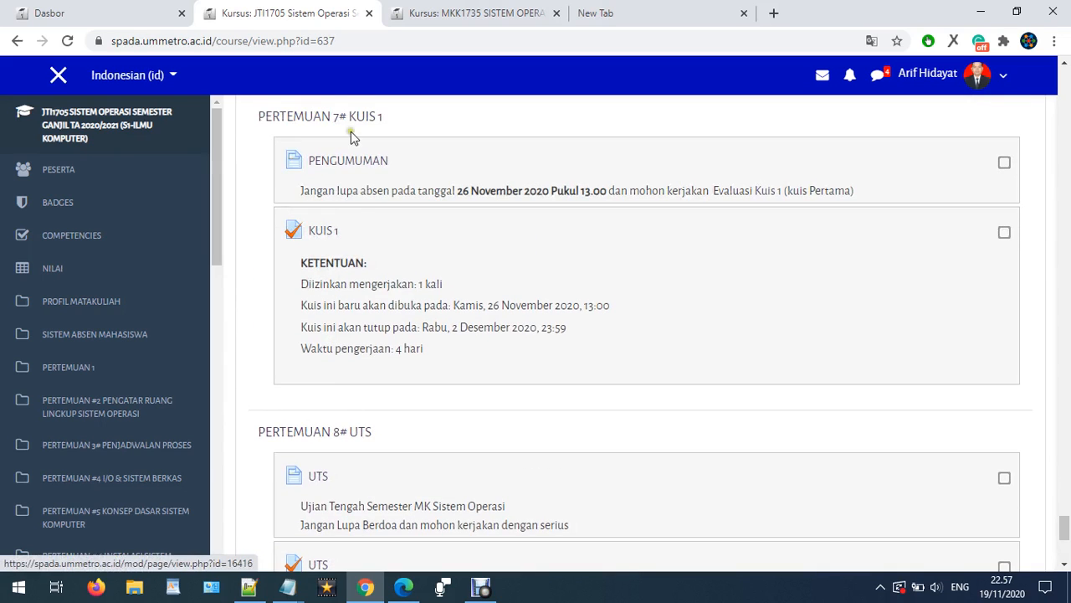
scroll(272, 284, down, 2)
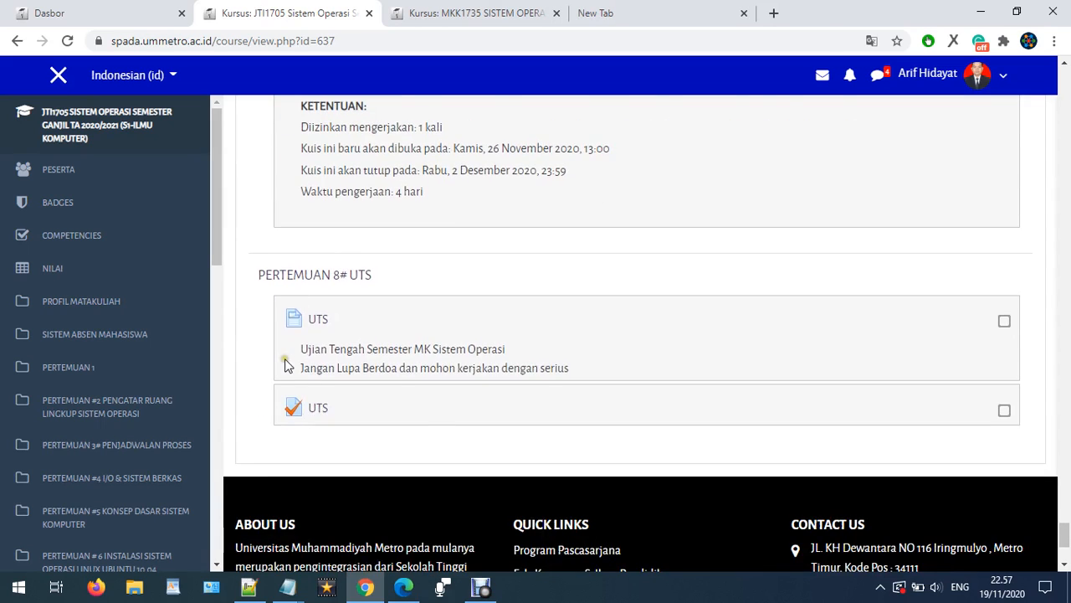
scroll(285, 366, up, 2)
scroll(352, 325, down, 2)
click(477, 10)
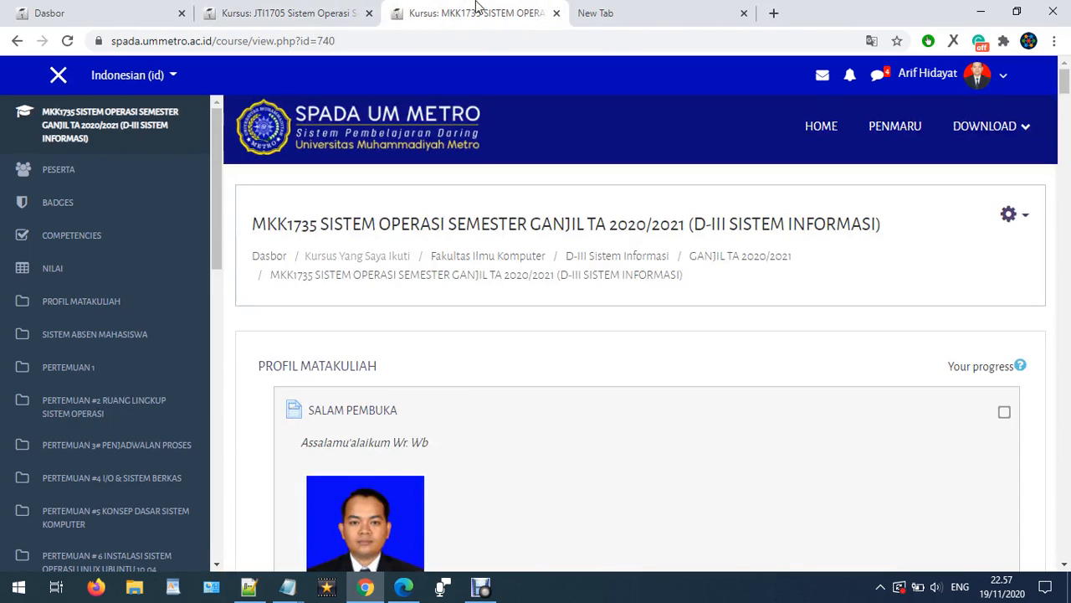
- Scroll through the MKK1735 course page to review its topics down to Pertemuan 7# KUIS 1
scroll(566, 190, down, 3)
scroll(653, 184, up, 3)
scroll(769, 329, down, 4)
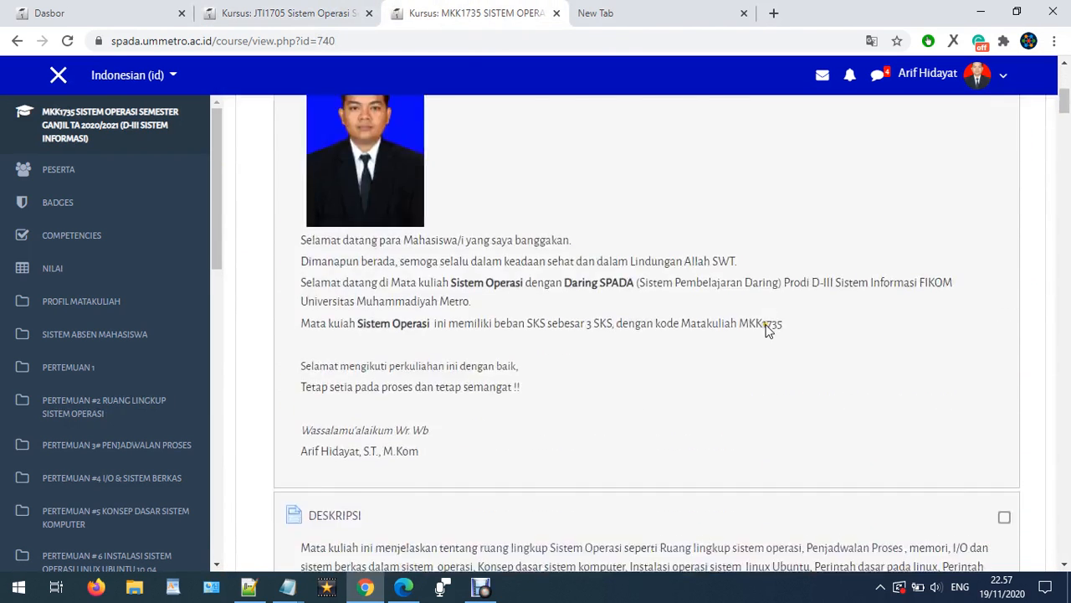
scroll(811, 318, down, 12)
drag(1066, 149, 1047, 422)
scroll(947, 401, down, 15)
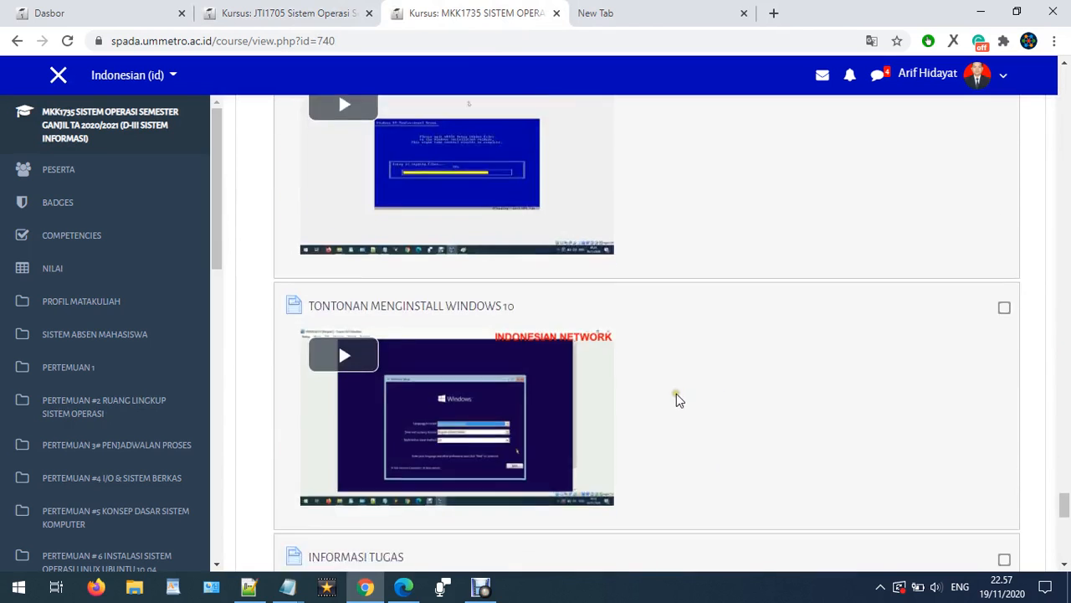
scroll(670, 394, down, 5)
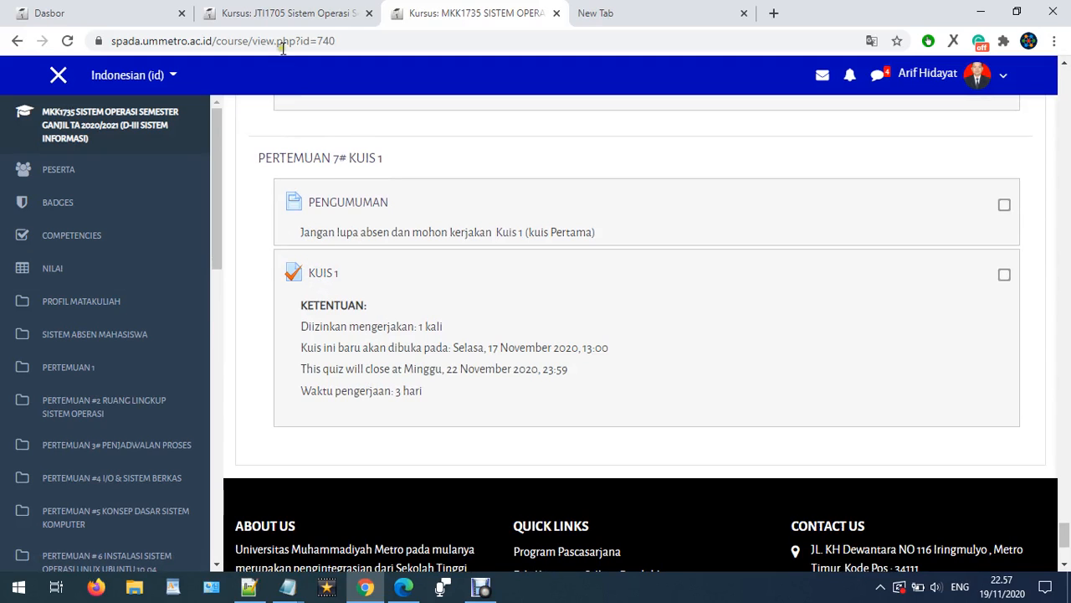
- Open the Impor page for the MKK1735 course from its course settings menu
click(291, 13)
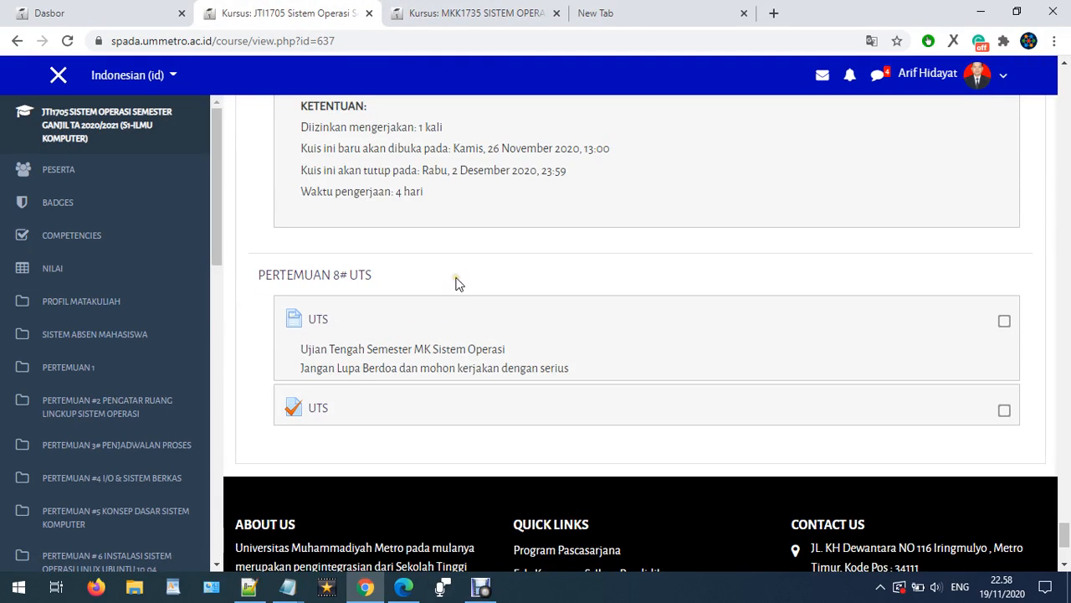
scroll(1052, 354, up, 4)
drag(1065, 518, 1052, 75)
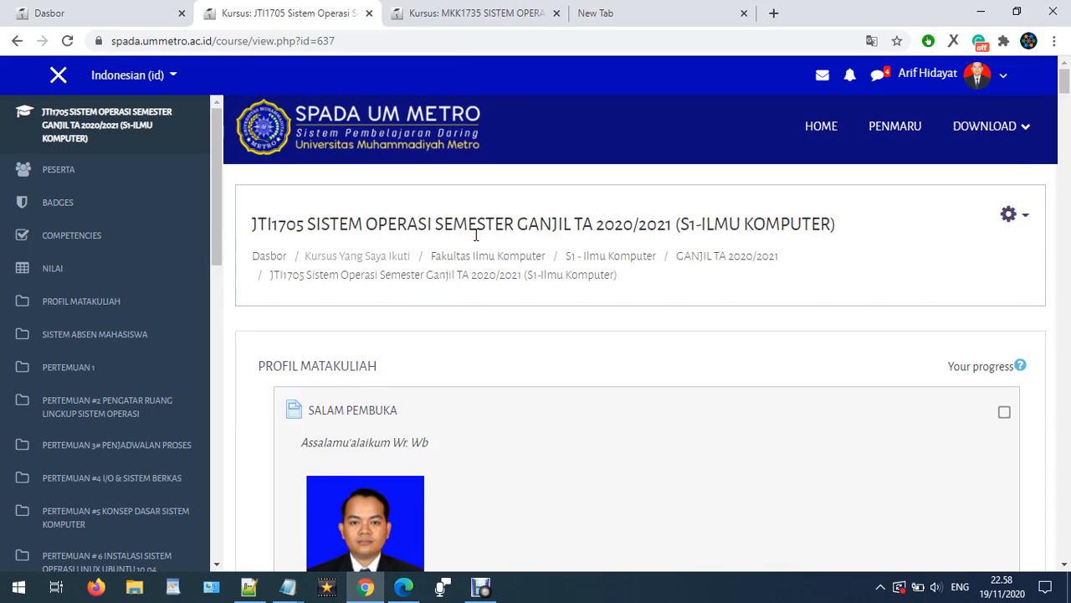
click(469, 15)
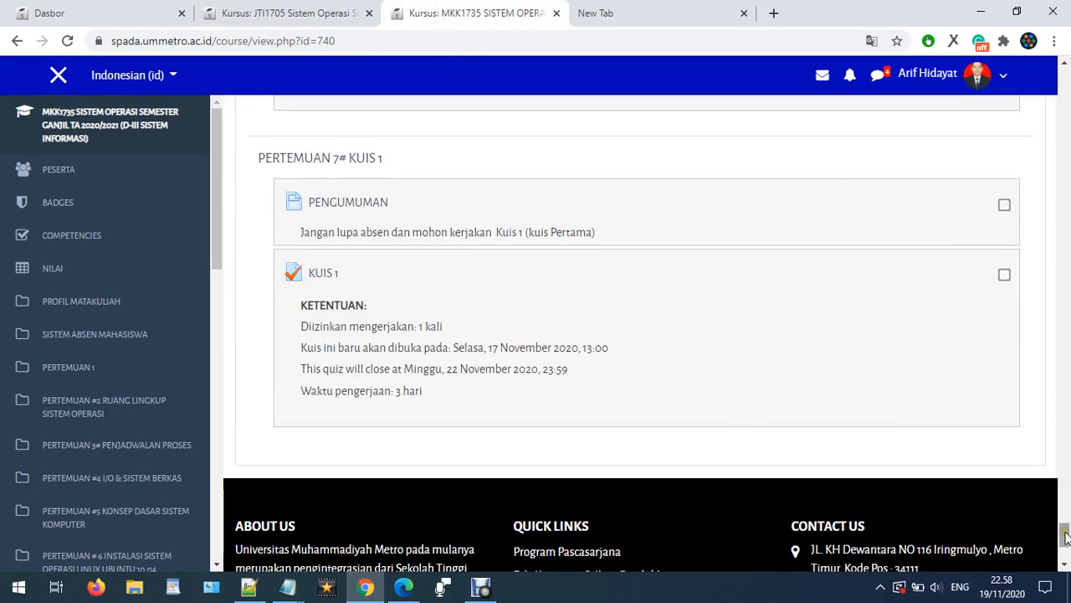
drag(1061, 532, 1035, 72)
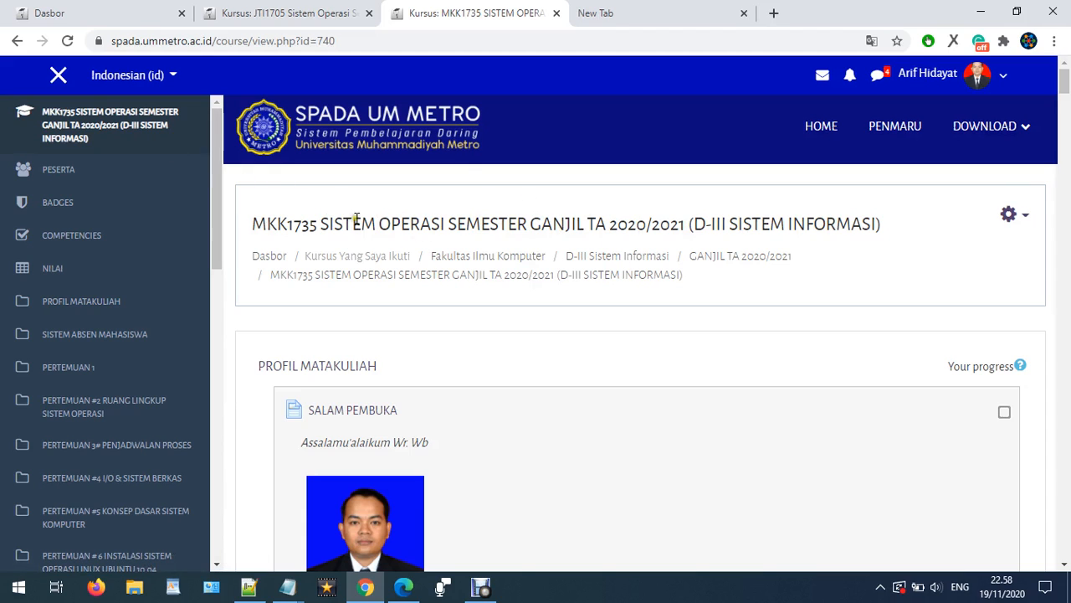
click(1020, 219)
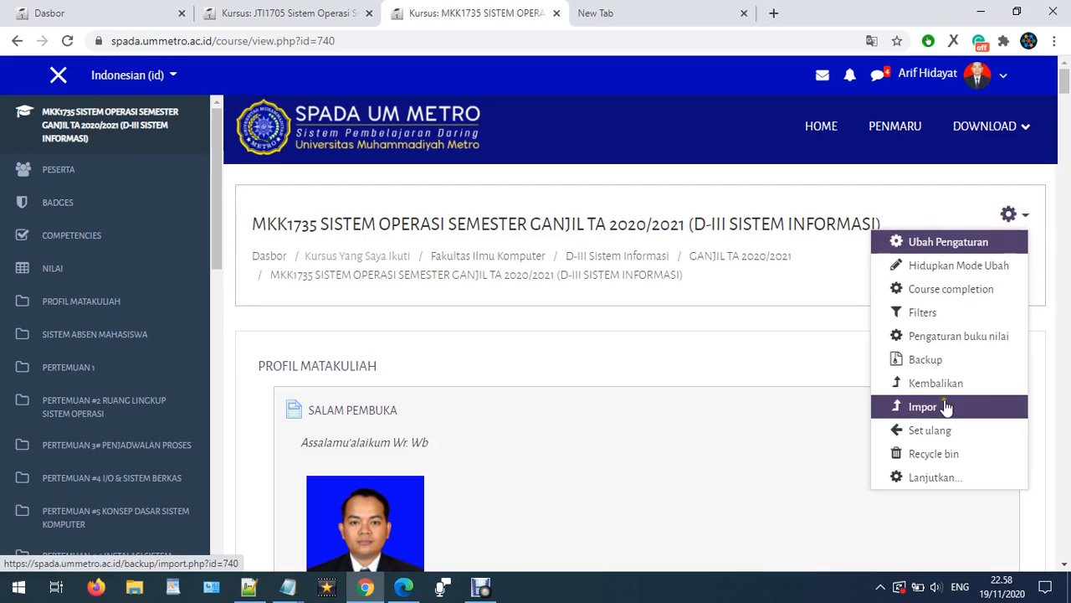
click(301, 10)
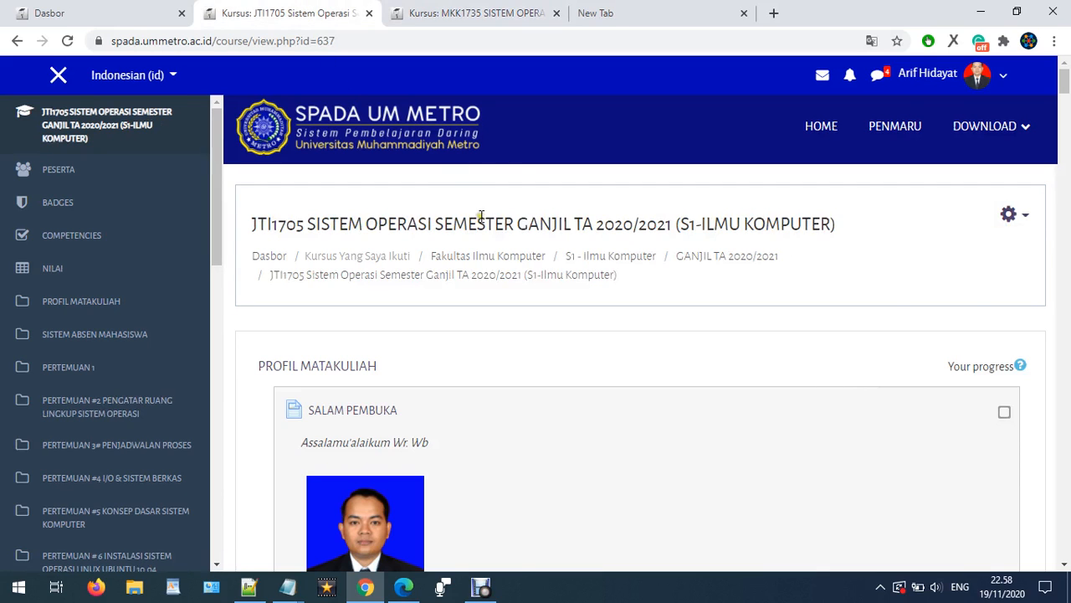
click(485, 13)
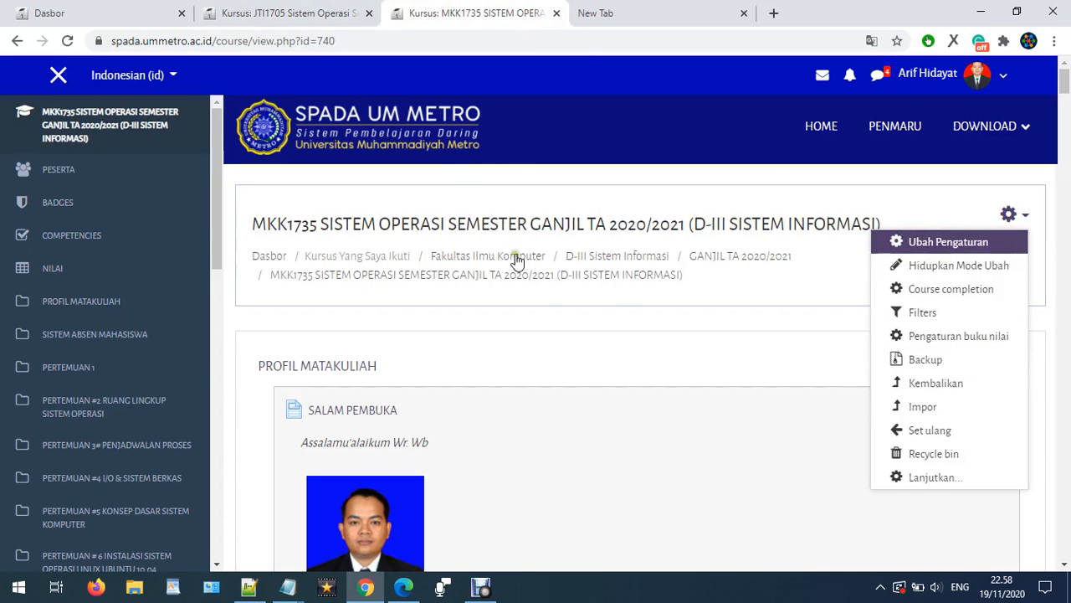
click(921, 408)
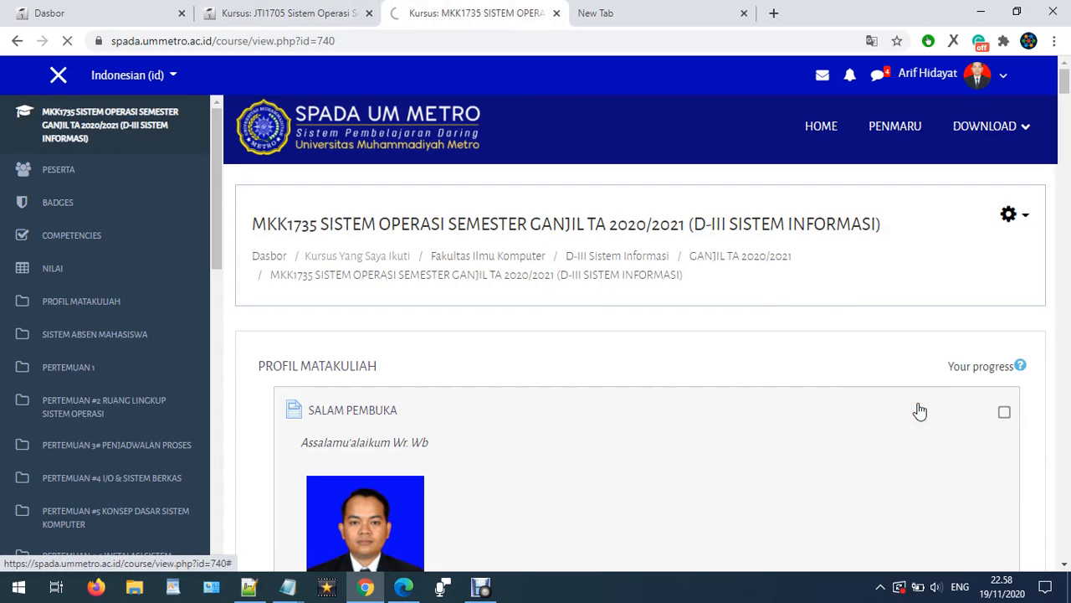
- Review the list of courses available to import data from
scroll(755, 365, down, 2)
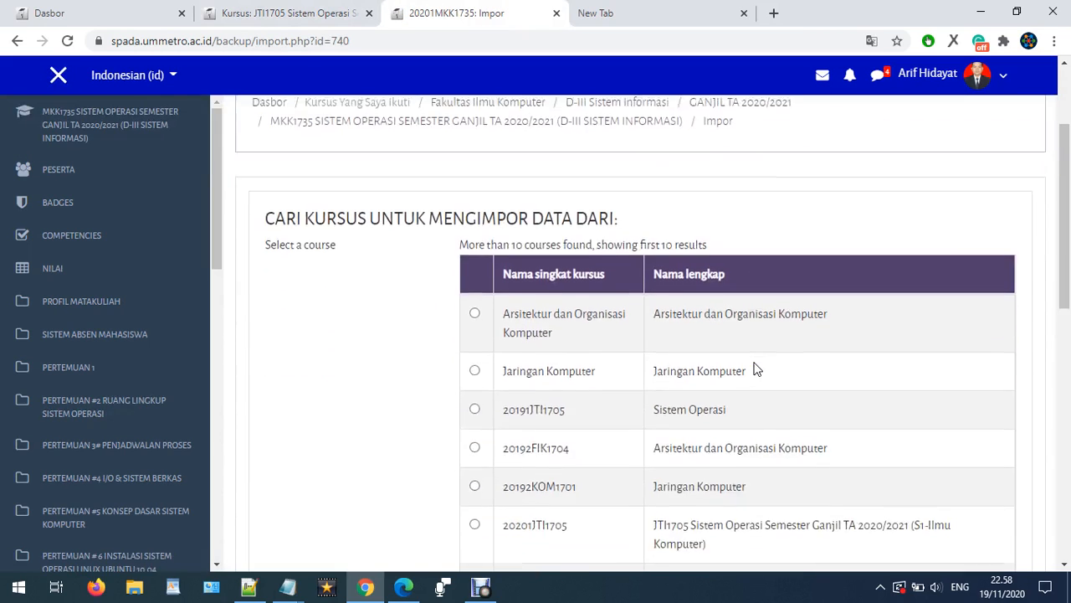
scroll(753, 366, down, 2)
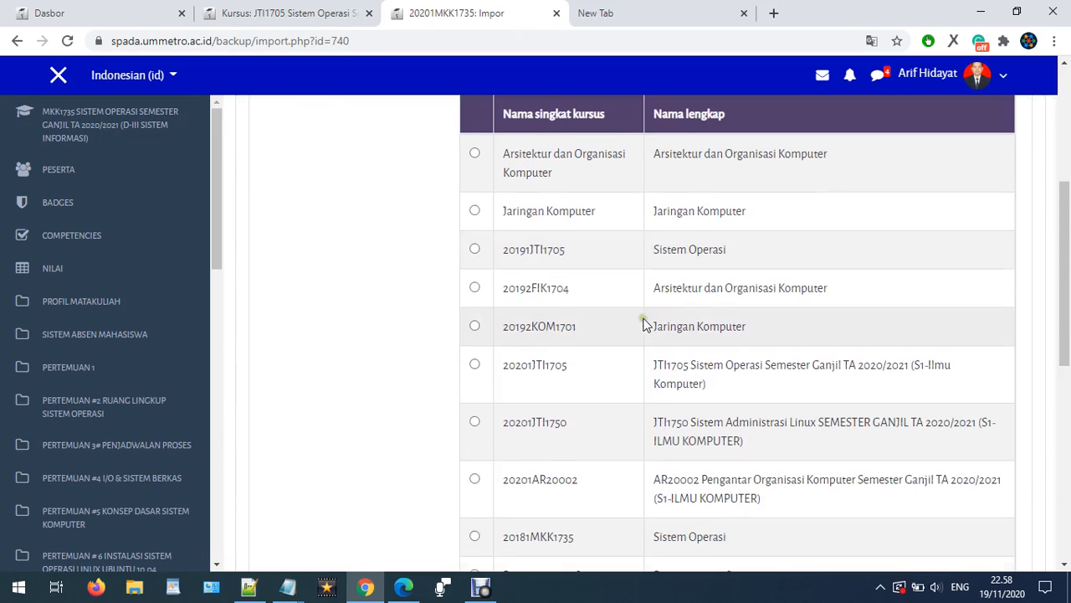
scroll(514, 287, down, 2)
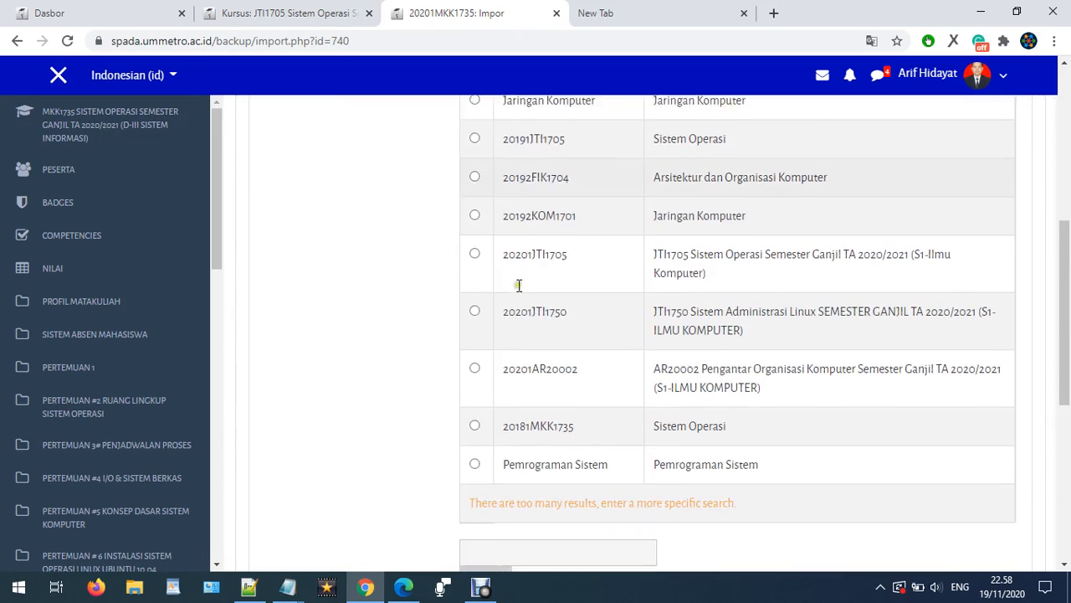
scroll(501, 311, up, 2)
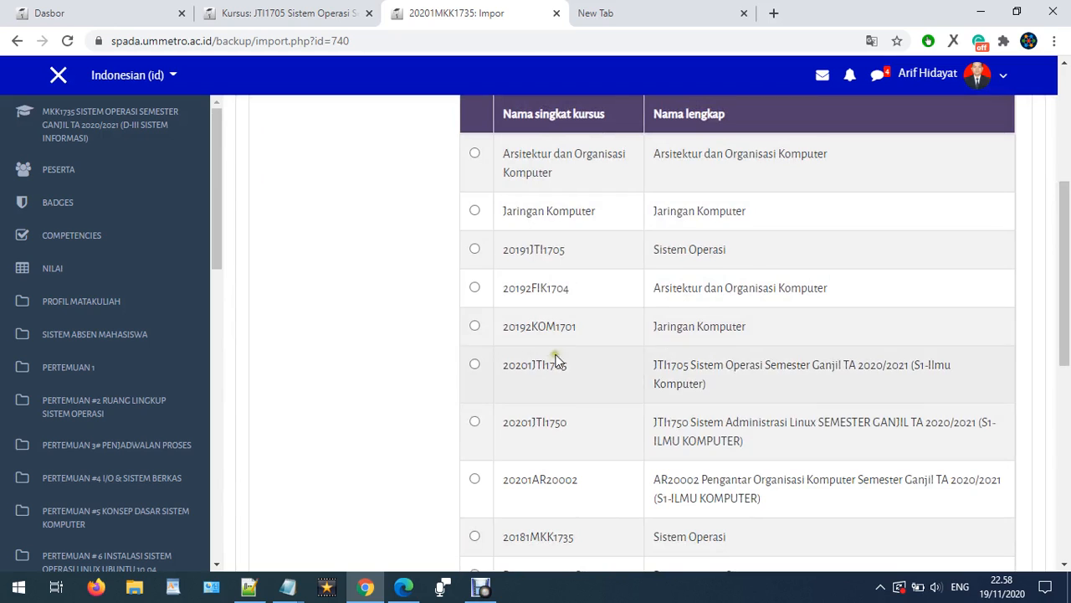
scroll(510, 447, down, 2)
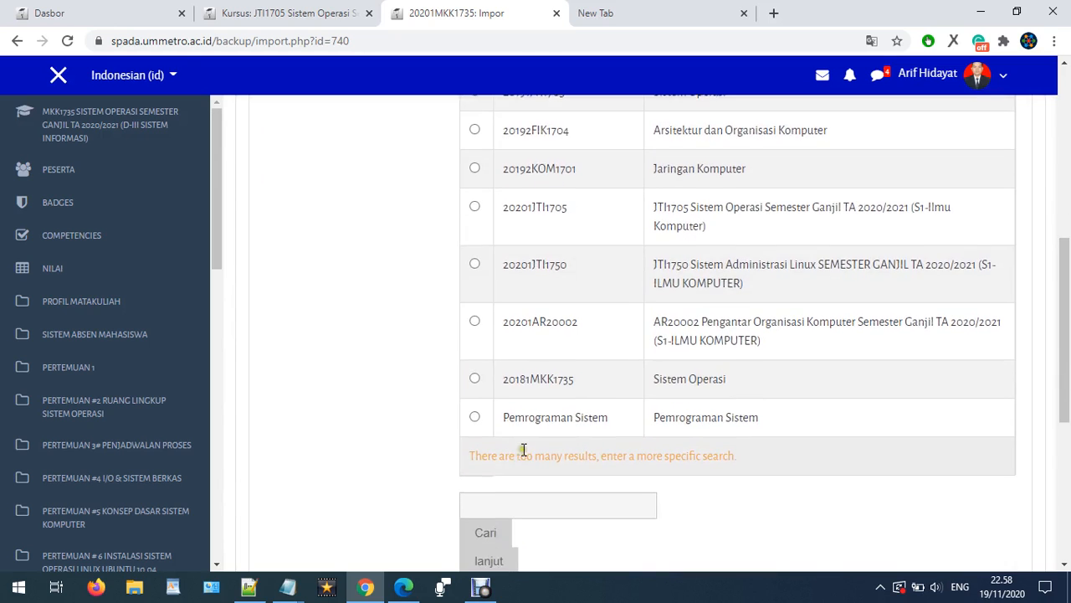
scroll(510, 449, down, 1)
- Search the import course list for SISTEM OPERASI and select the 20201JTI1705 course as the source
click(502, 428)
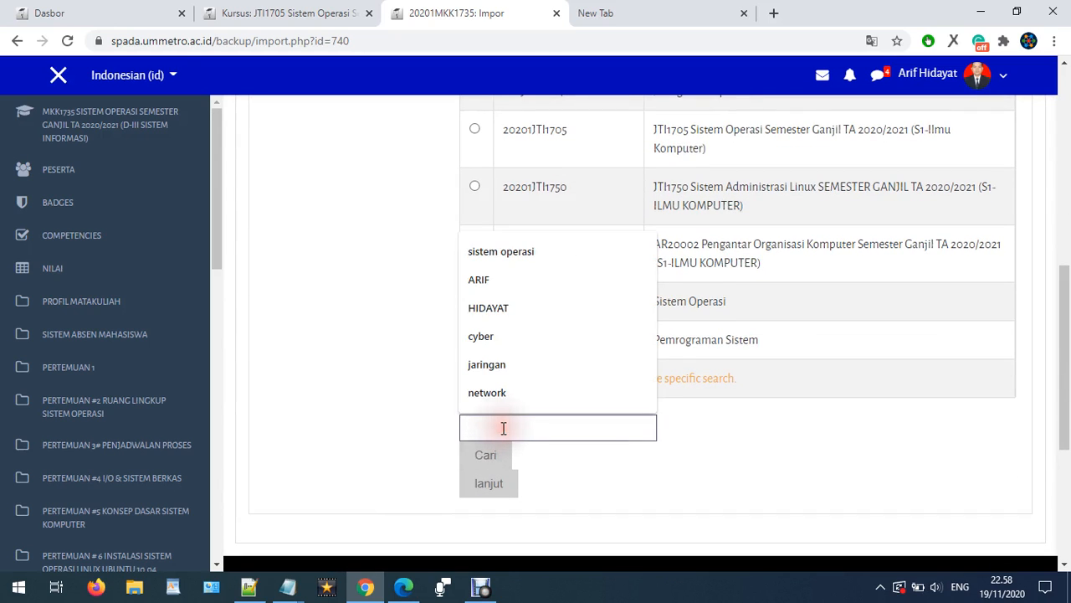
text(SIS)
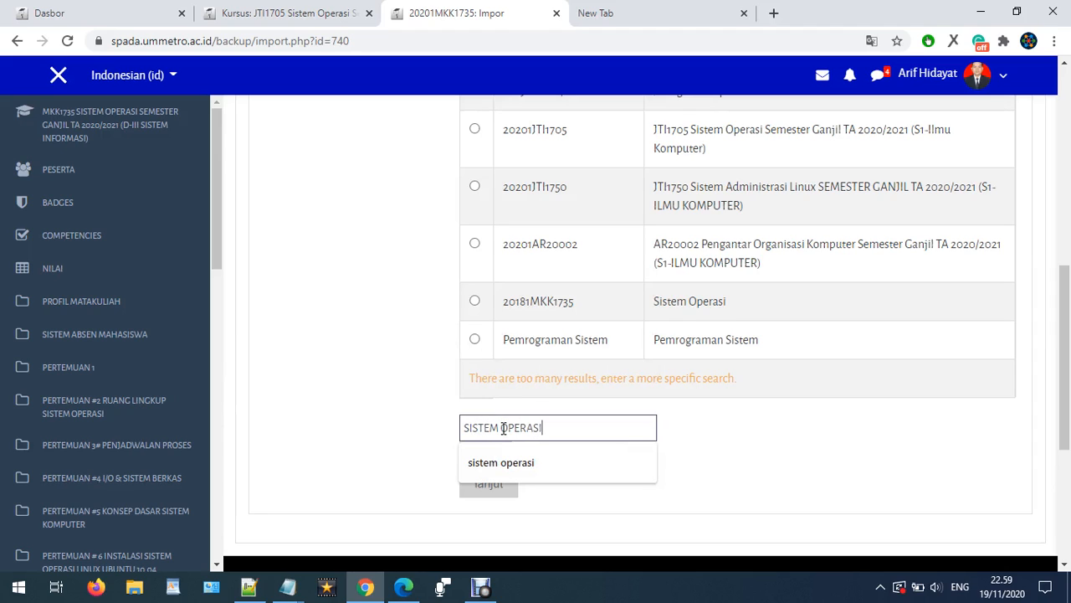
text(TEM OPERASI)
click(339, 467)
click(488, 454)
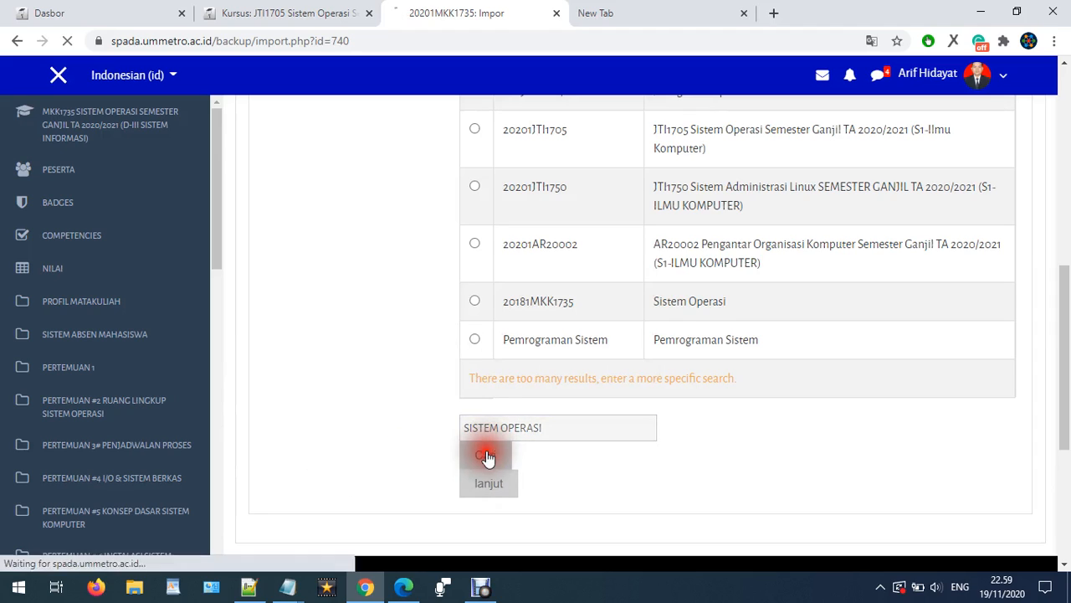
scroll(642, 482, down, 3)
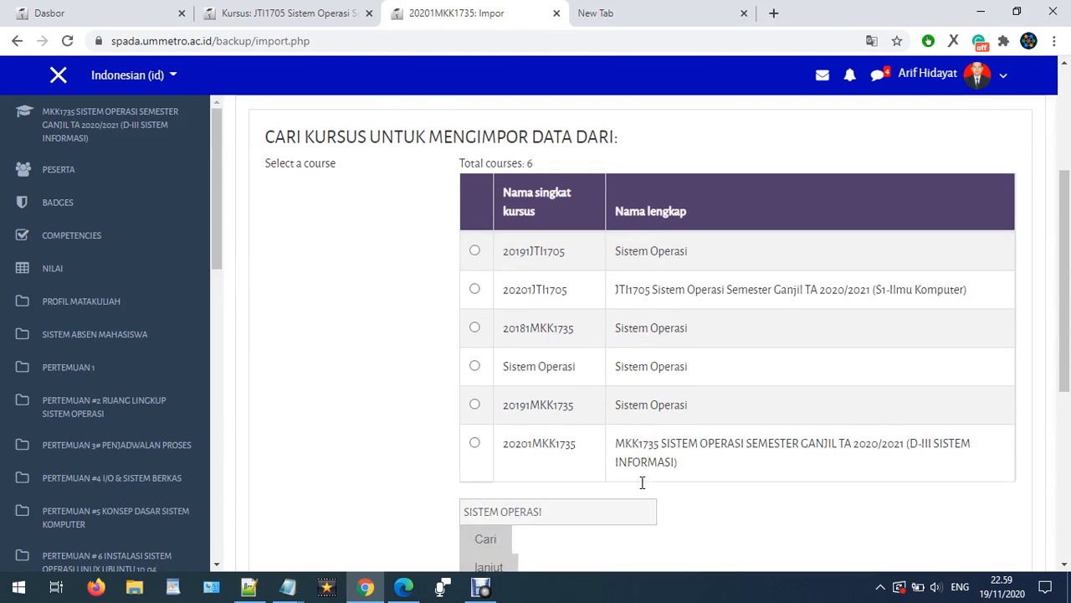
scroll(642, 482, down, 1)
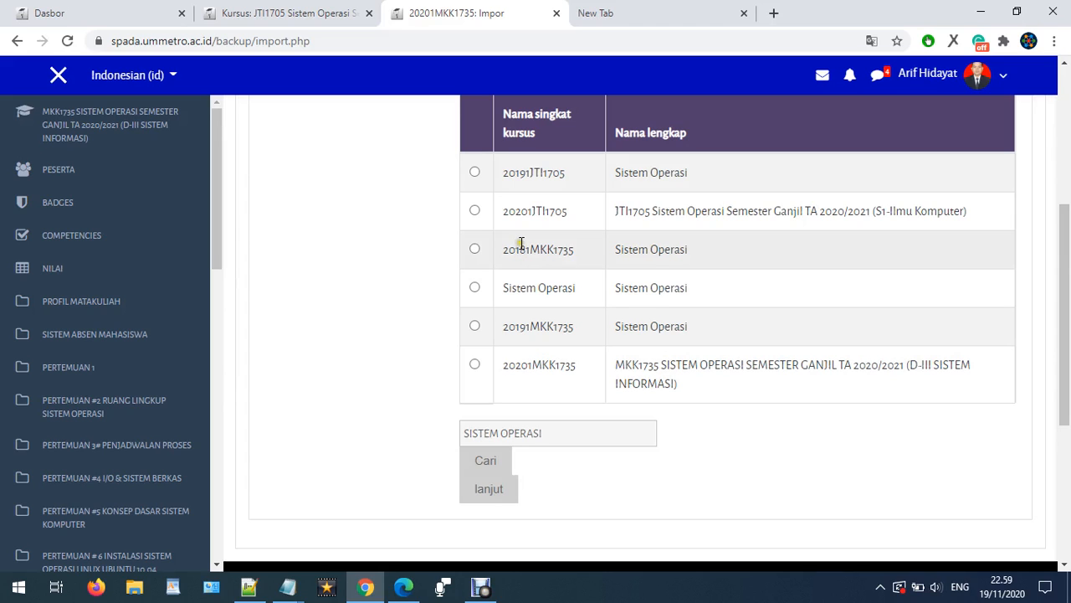
click(469, 212)
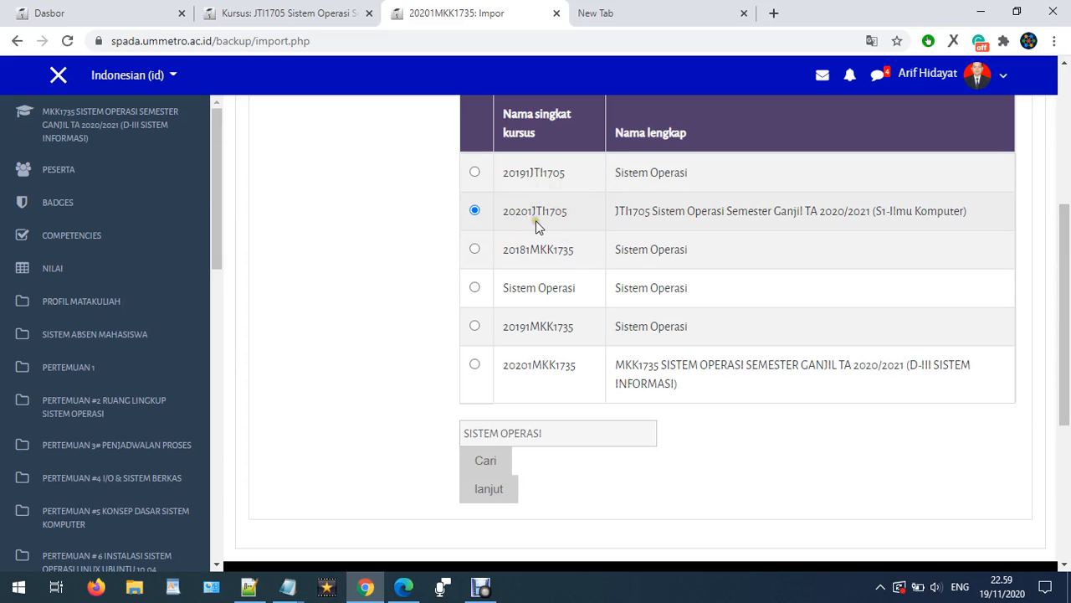
- Continue the import with 20201JTI1705 selected as the source course to reach the import settings
click(253, 14)
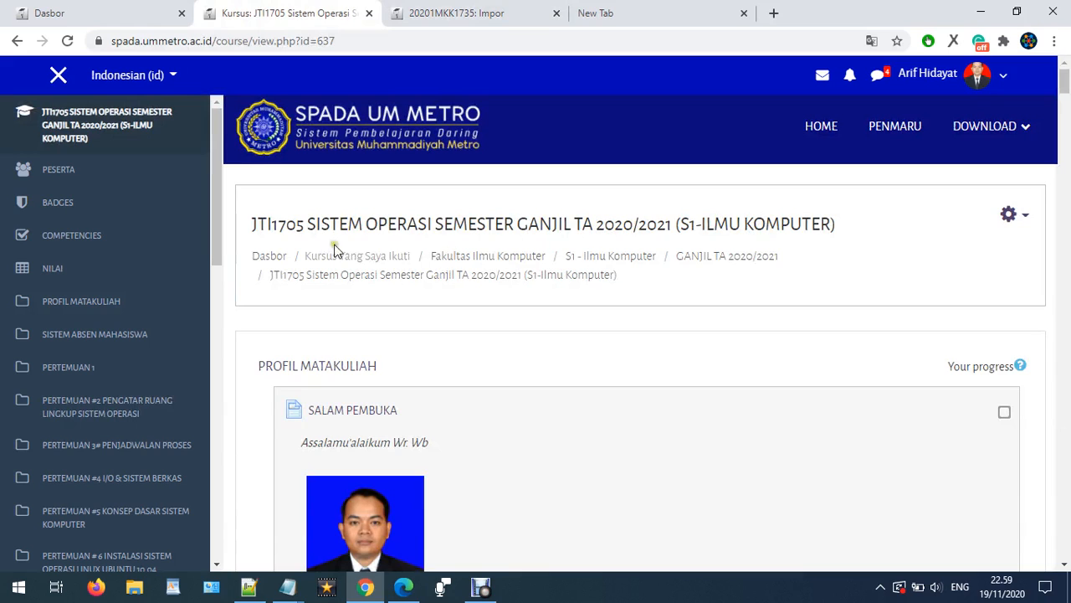
click(475, 17)
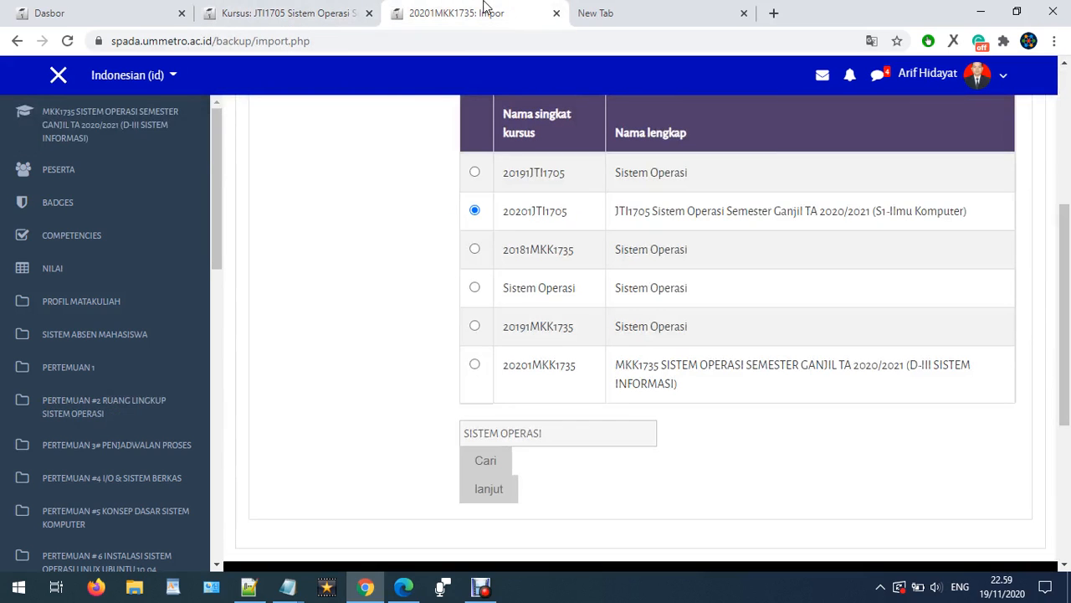
click(474, 212)
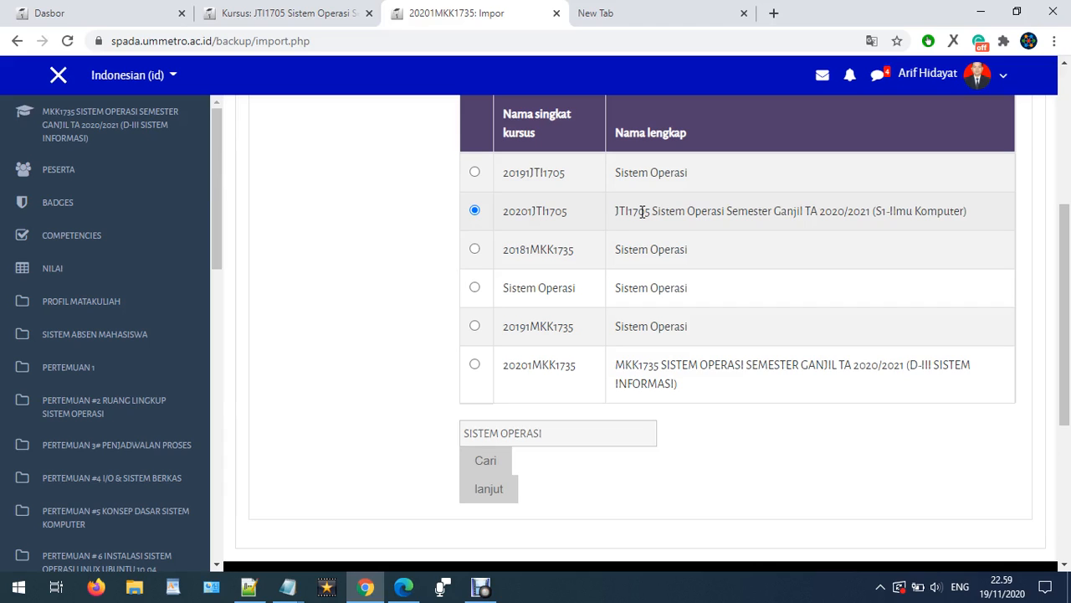
click(494, 489)
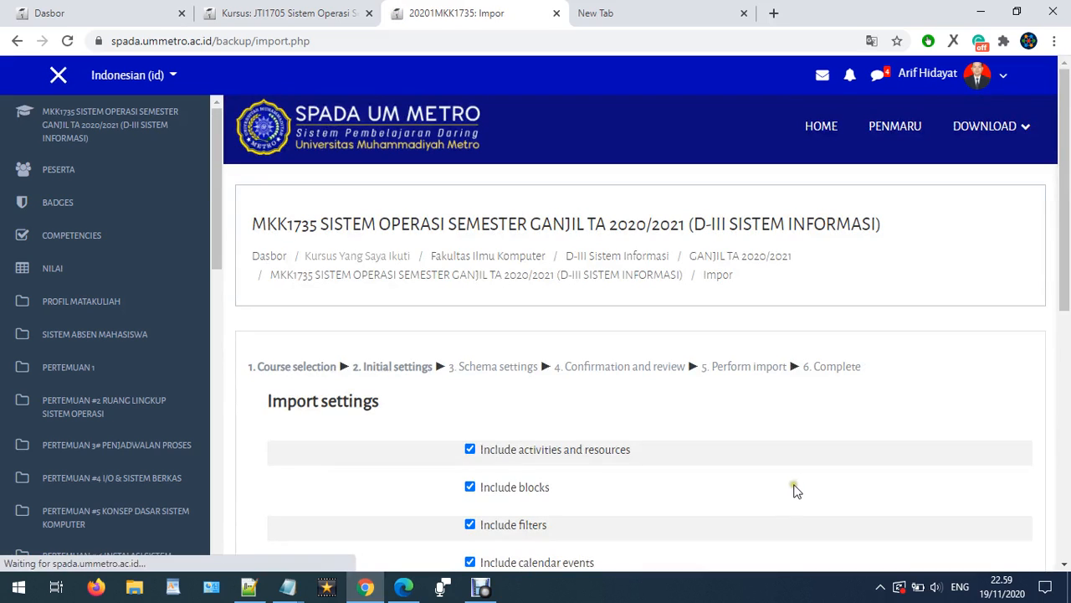
scroll(283, 285, down, 2)
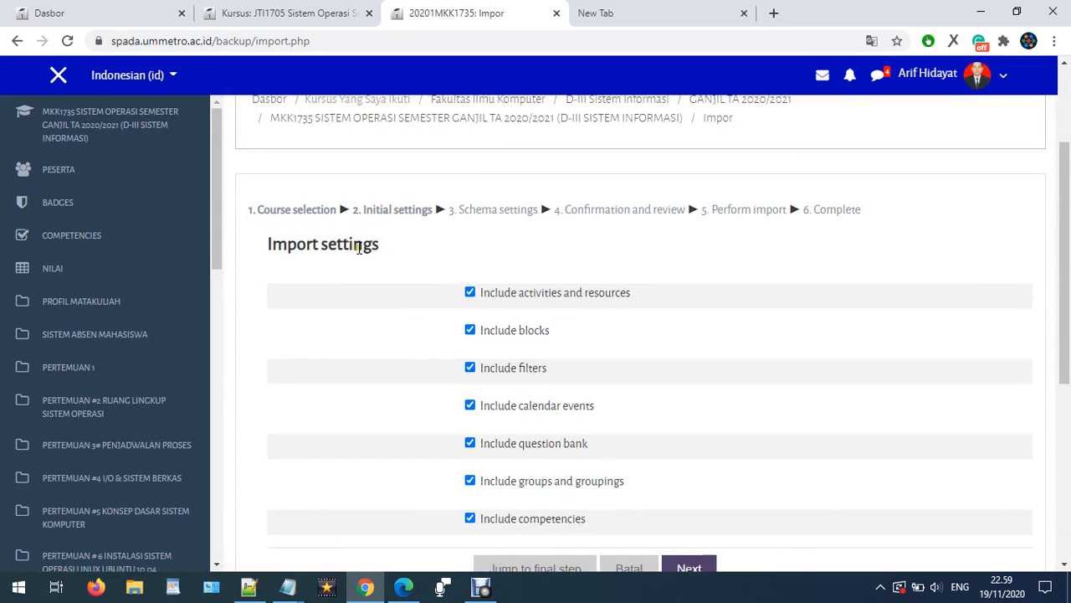
- Keep all initial import settings, including the question bank, and continue to the schema settings
scroll(554, 331, down, 1)
scroll(554, 332, down, 2)
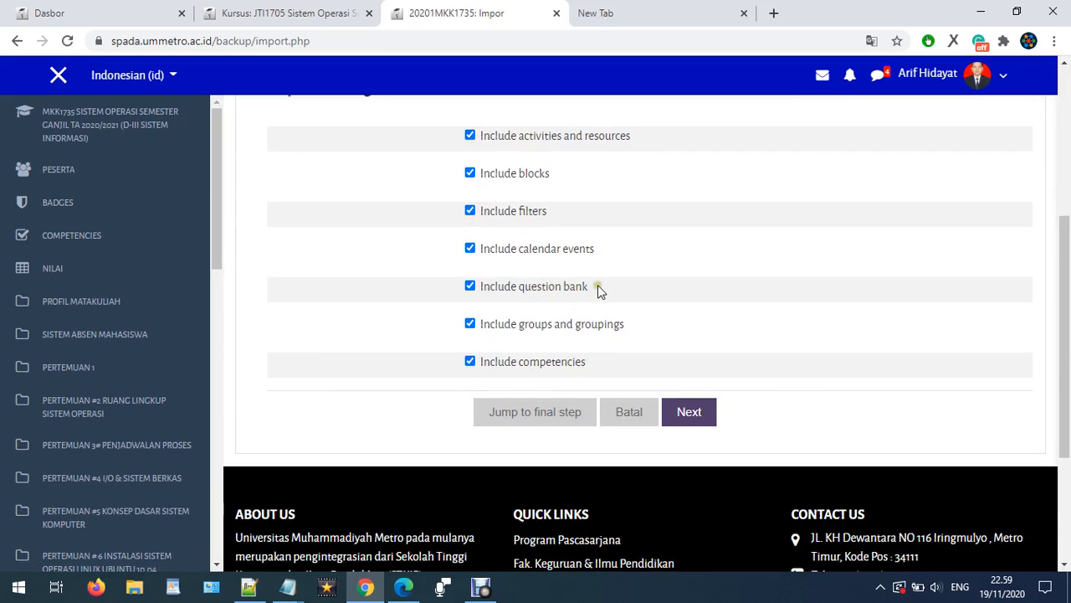
drag(596, 285, 480, 285)
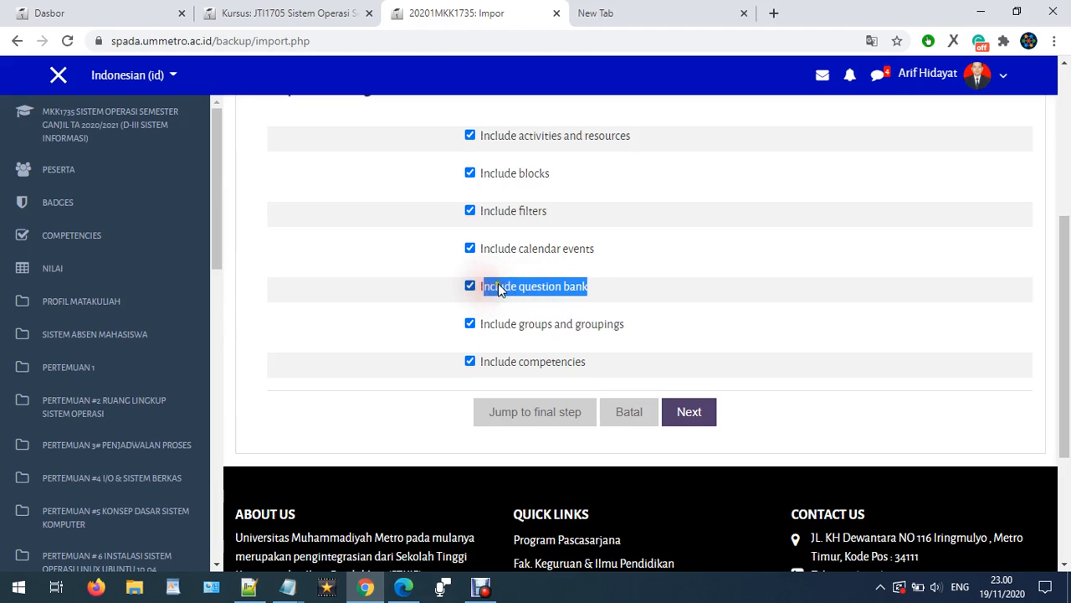
click(630, 276)
click(689, 412)
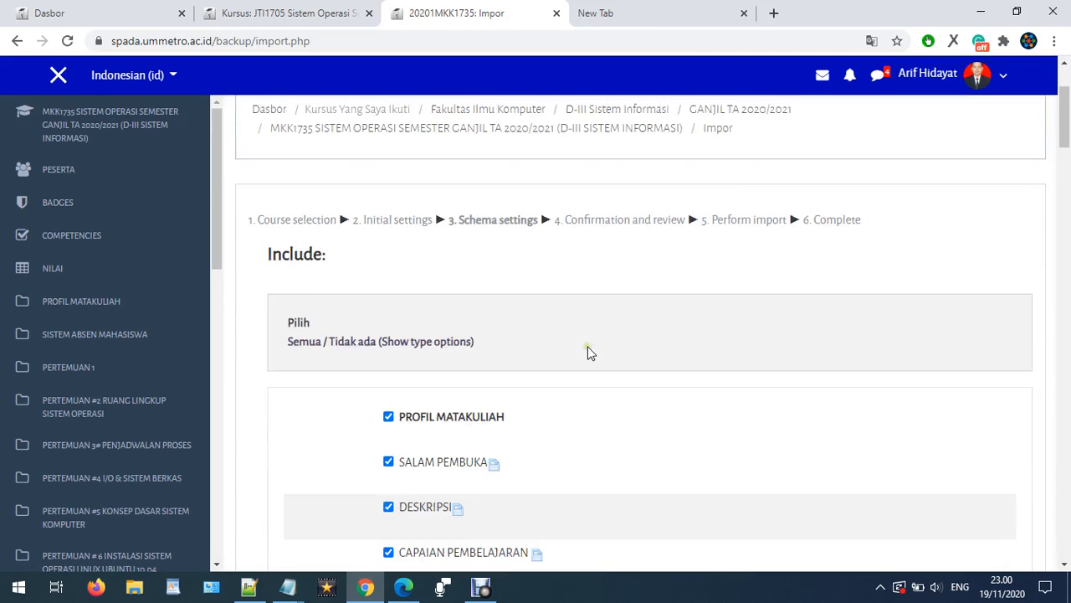
- Review the list of course sections and activities offered for import
scroll(588, 346, down, 1)
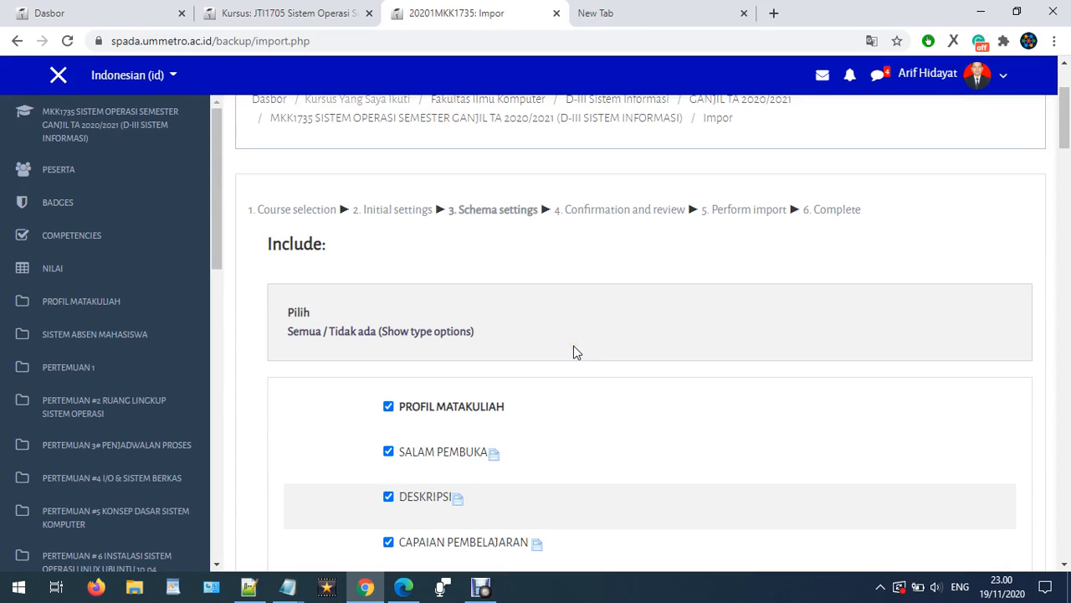
scroll(436, 373, down, 6)
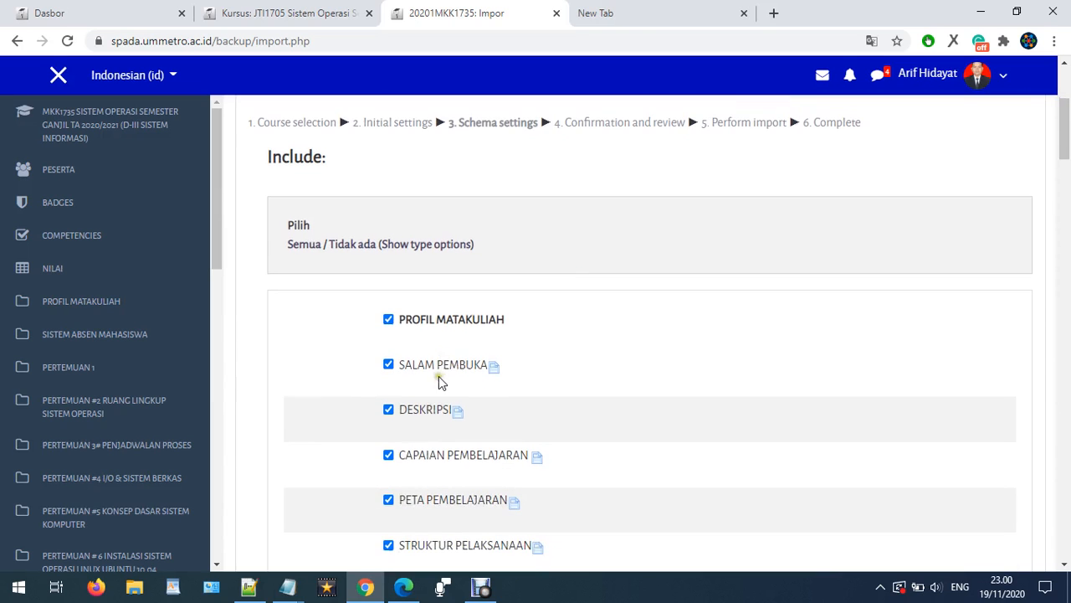
scroll(442, 356, down, 15)
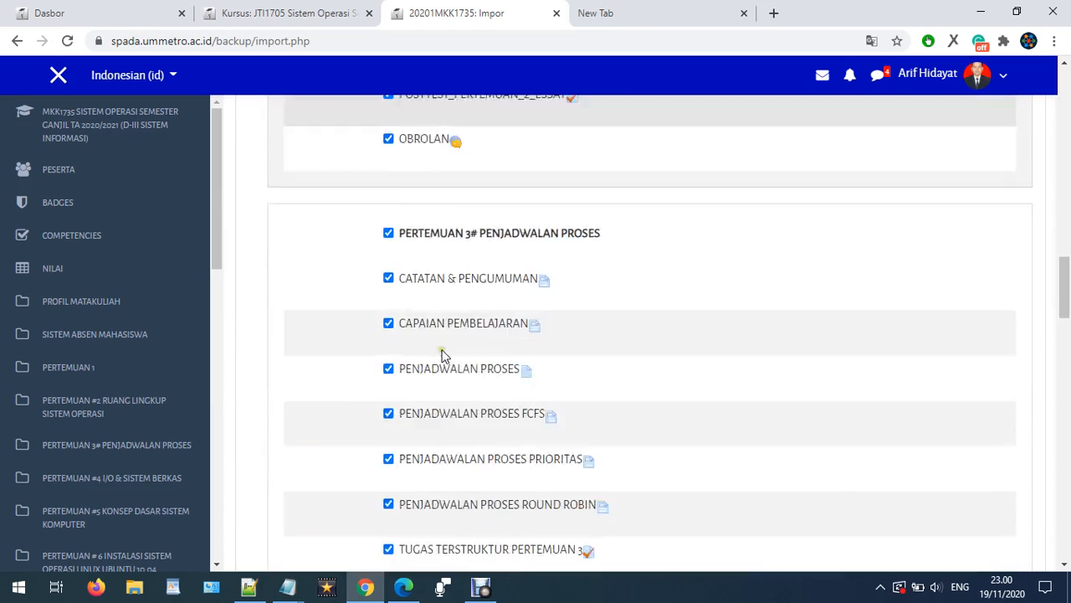
scroll(451, 351, up, 6)
scroll(450, 352, down, 20)
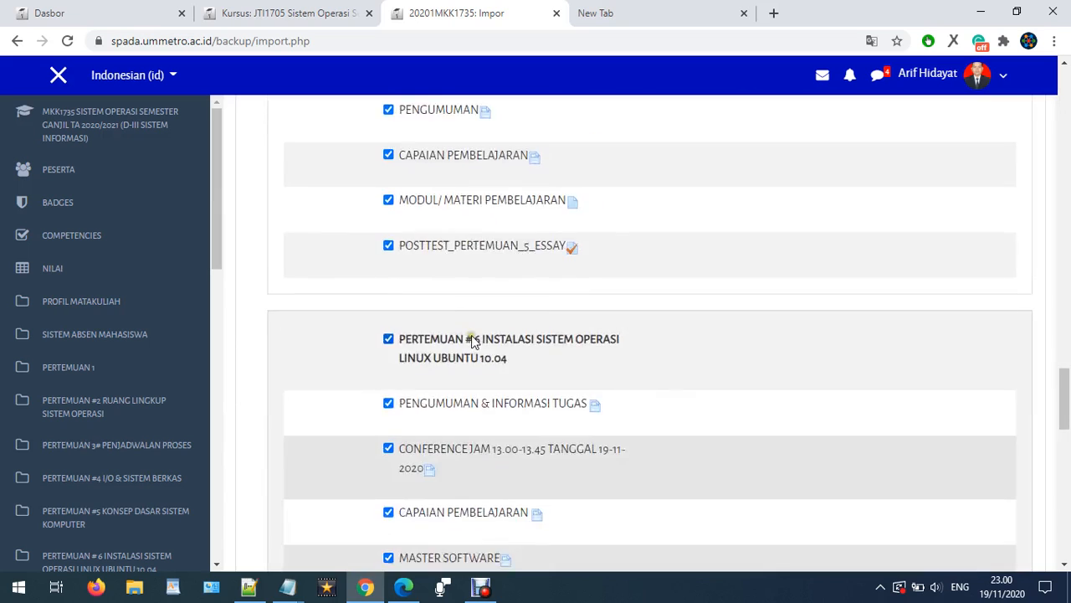
scroll(473, 333, up, 3)
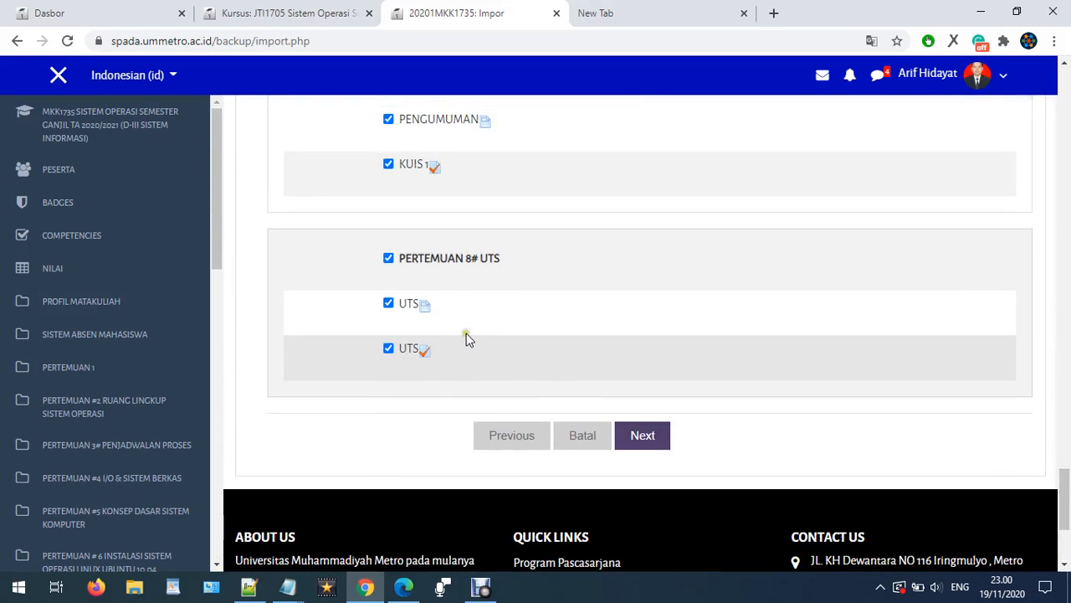
scroll(467, 318, up, 1)
scroll(469, 301, up, 1)
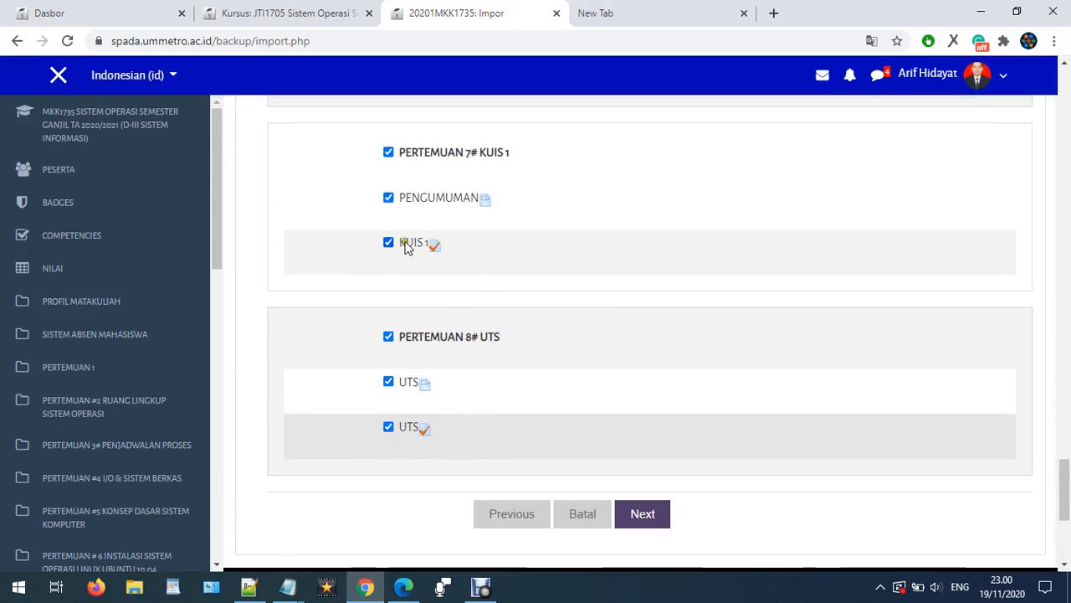
- Exclude the PERTEMUAN 7# KUIS 1, PERTEMUAN # 6 and PERTEMUAN #5 sections from the import
click(388, 153)
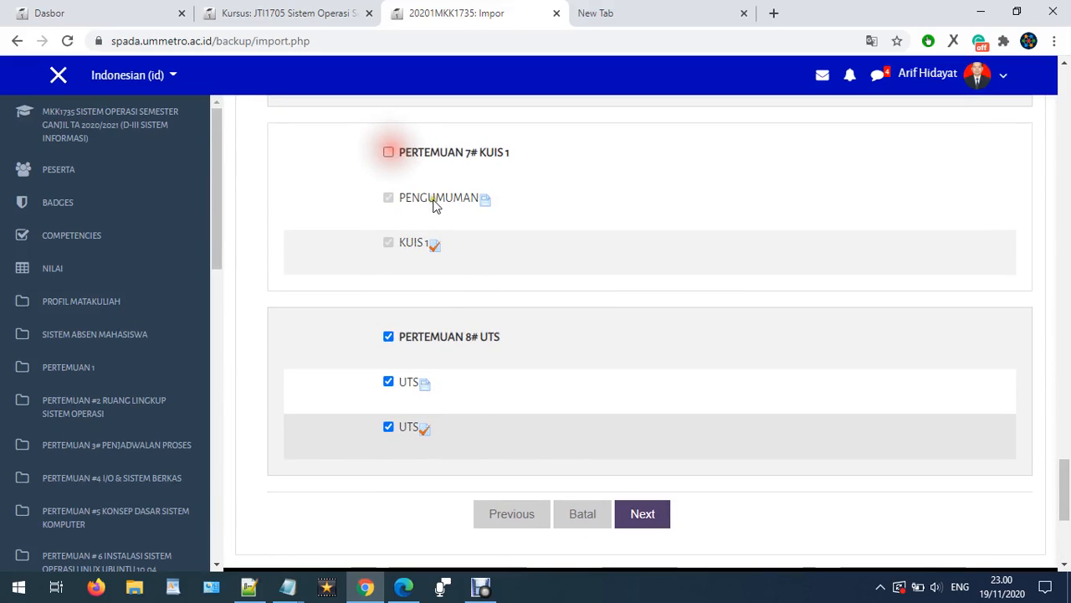
scroll(410, 184, up, 3)
scroll(387, 236, up, 2)
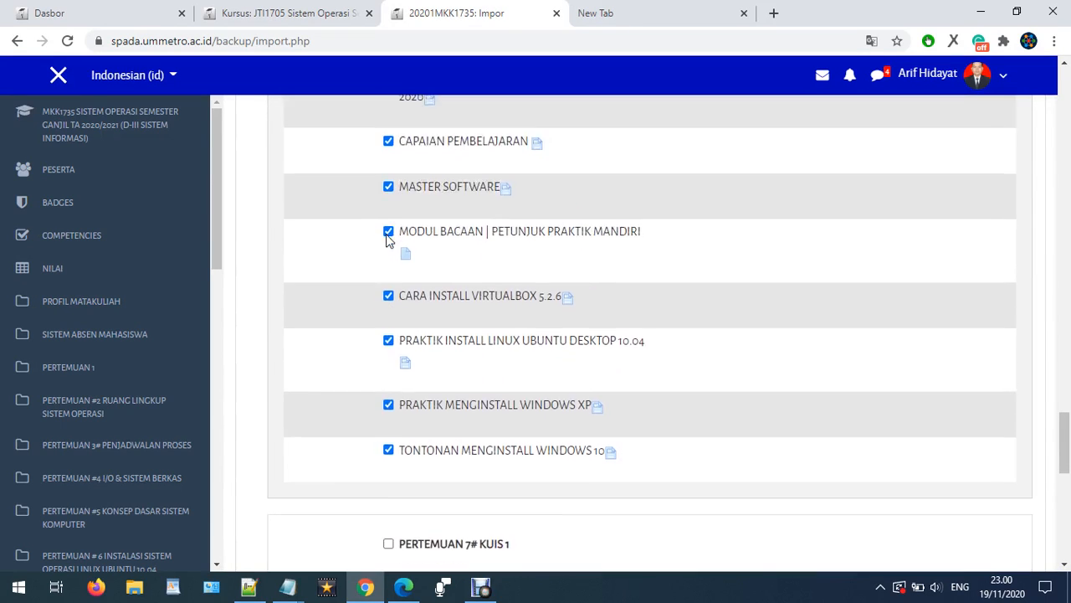
scroll(388, 239, up, 3)
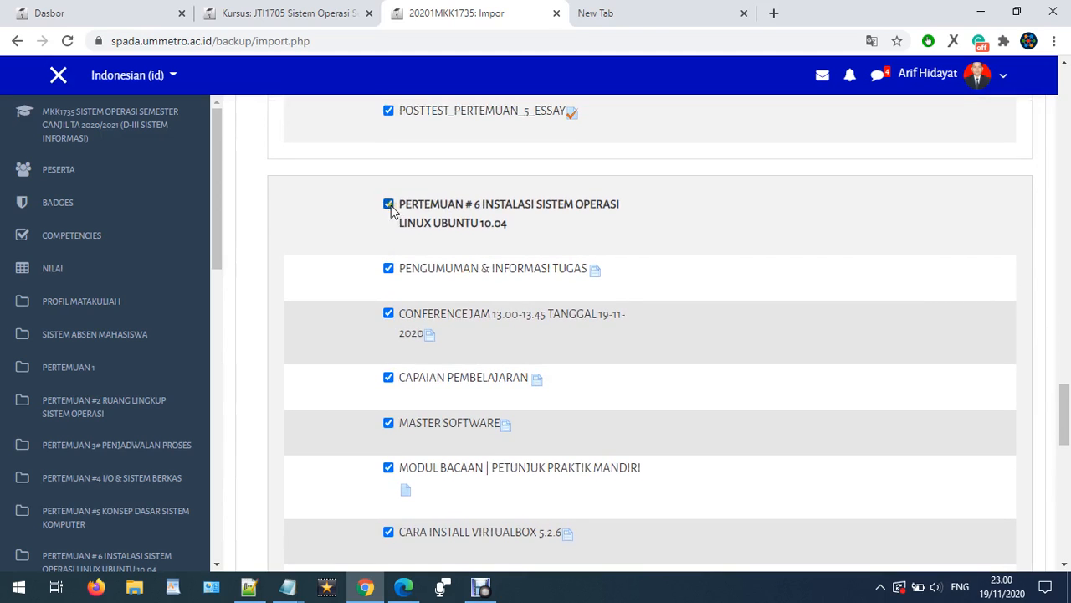
click(389, 204)
scroll(402, 234, up, 4)
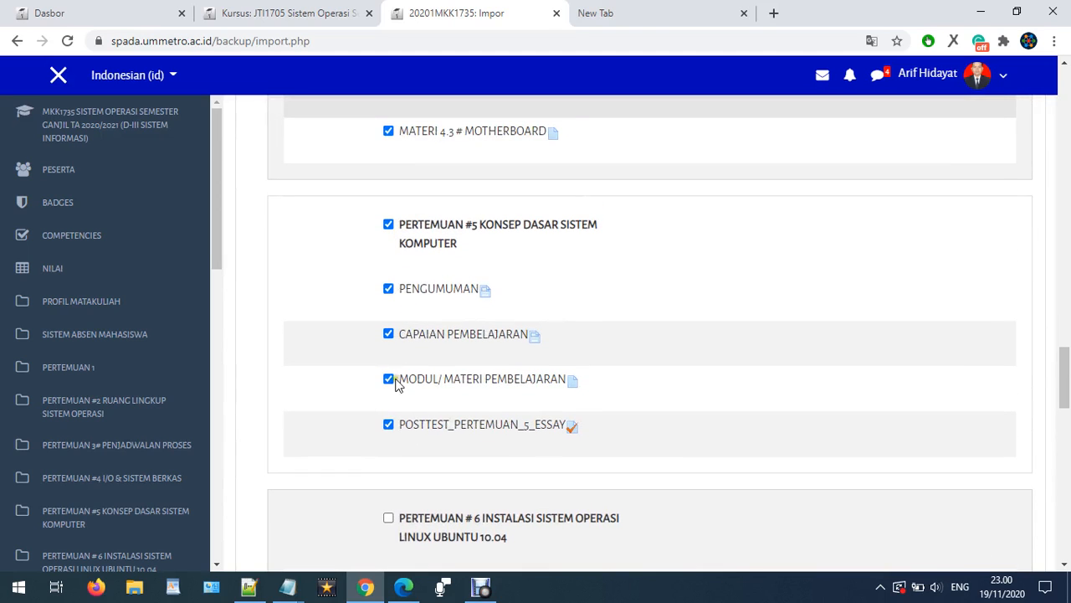
click(389, 224)
- Exclude the PERTEMUAN #4, PERTEMUAN 3# and PERTEMUAN #2 sections from the import
scroll(401, 253, up, 3)
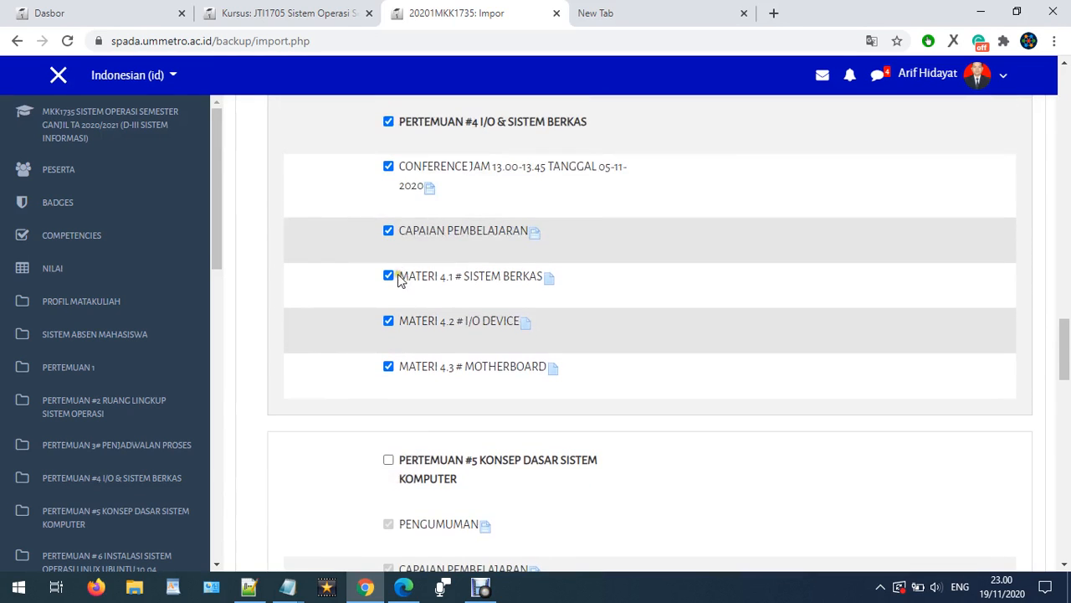
scroll(390, 242, up, 1)
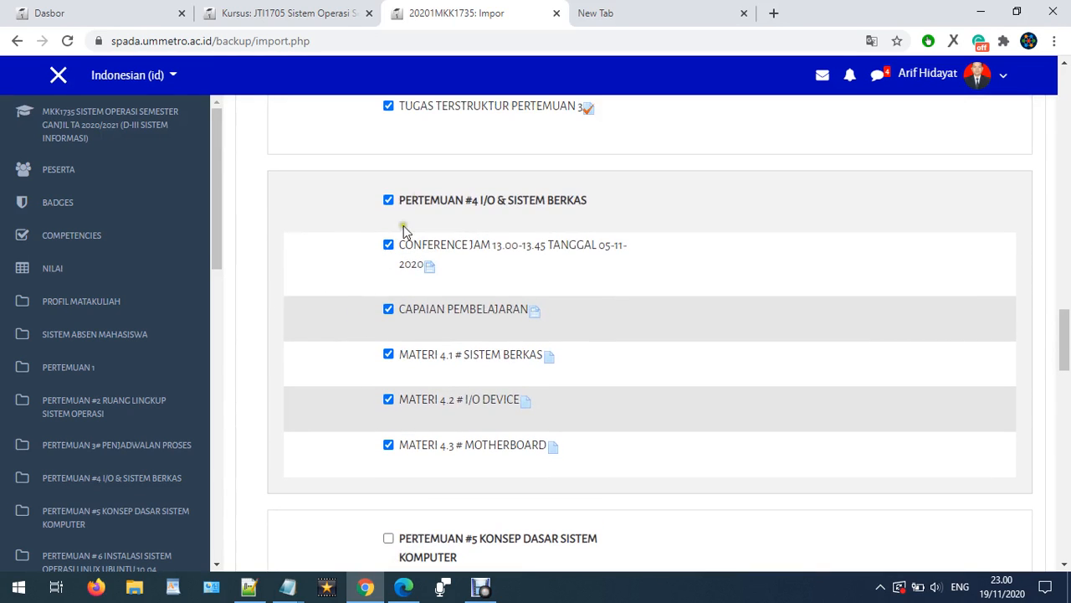
click(388, 201)
scroll(389, 204, up, 5)
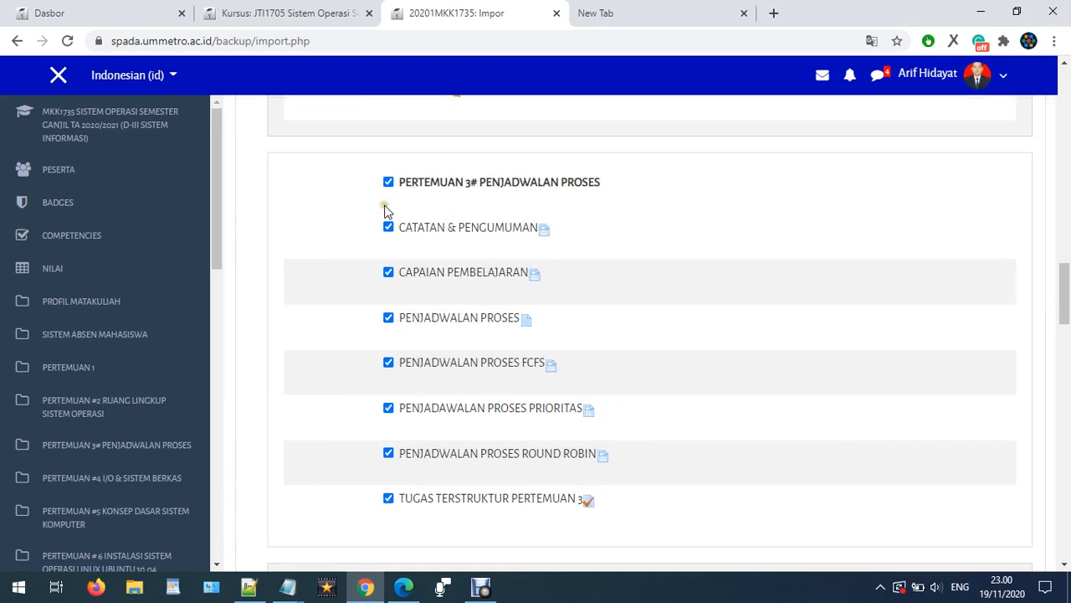
click(387, 181)
scroll(398, 196, up, 2)
scroll(407, 212, up, 3)
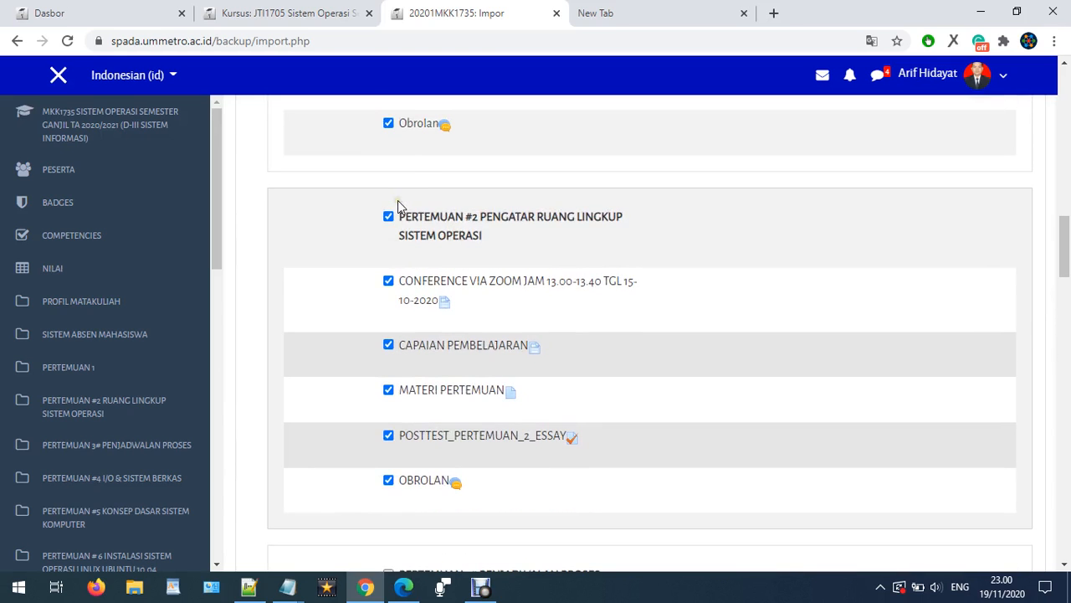
click(388, 217)
- Exclude the PERTEMUAN 1, SISTEM ABSEN MAHASISWA and PROFIL MATAKULIAH sections from the import
scroll(393, 214, up, 3)
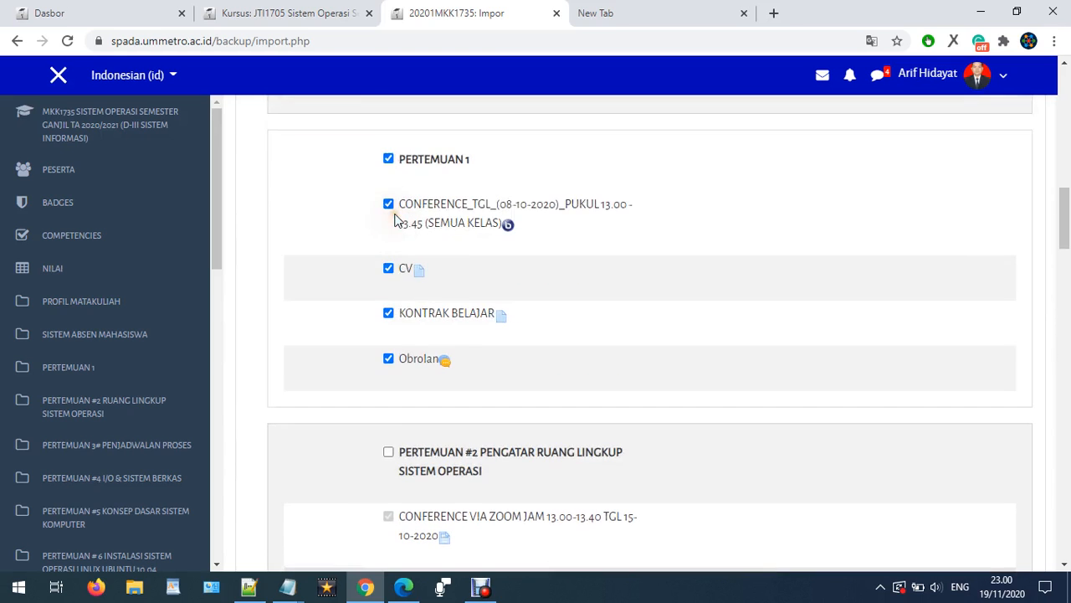
click(390, 162)
scroll(400, 180, up, 2)
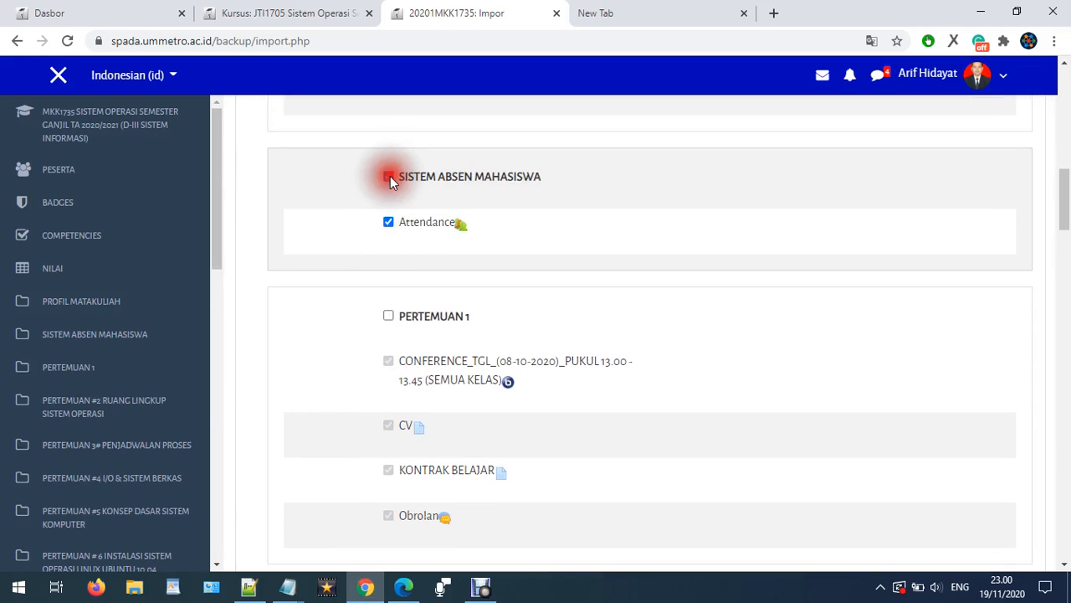
click(388, 177)
scroll(392, 192, up, 6)
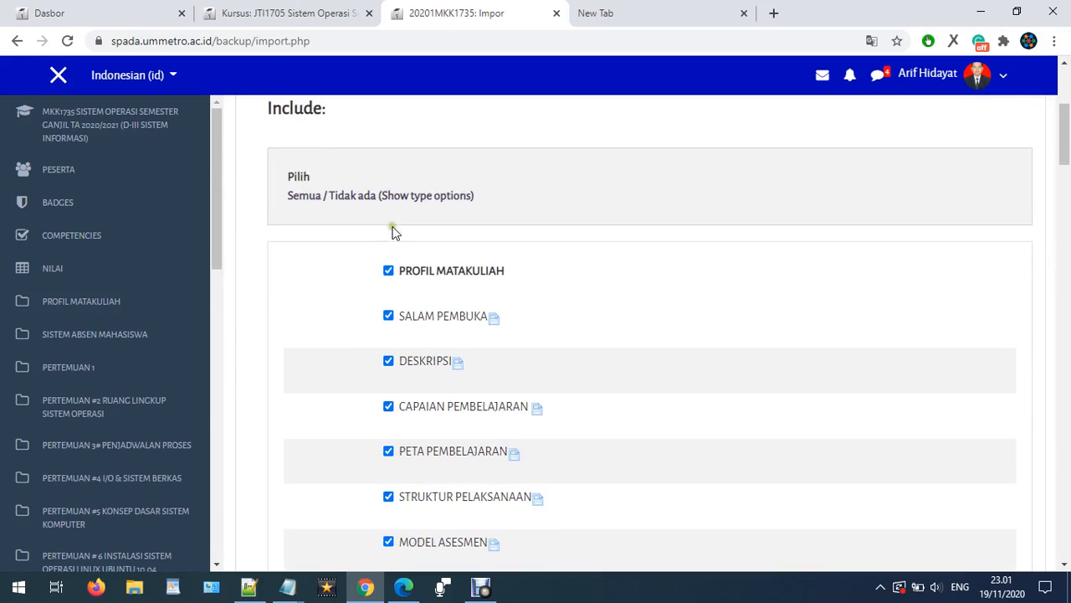
click(388, 271)
- Continue the import with only PERTEMUAN 8# UTS selected to reach the confirmation step
scroll(406, 308, down, 2)
scroll(452, 314, up, 3)
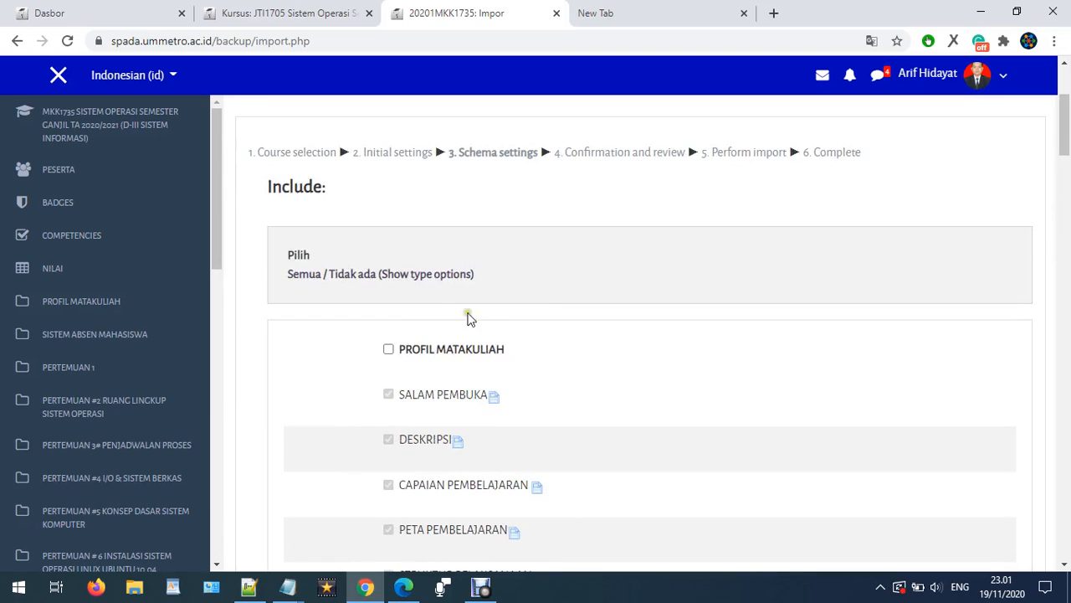
scroll(586, 319, down, 5)
drag(1065, 176, 1035, 490)
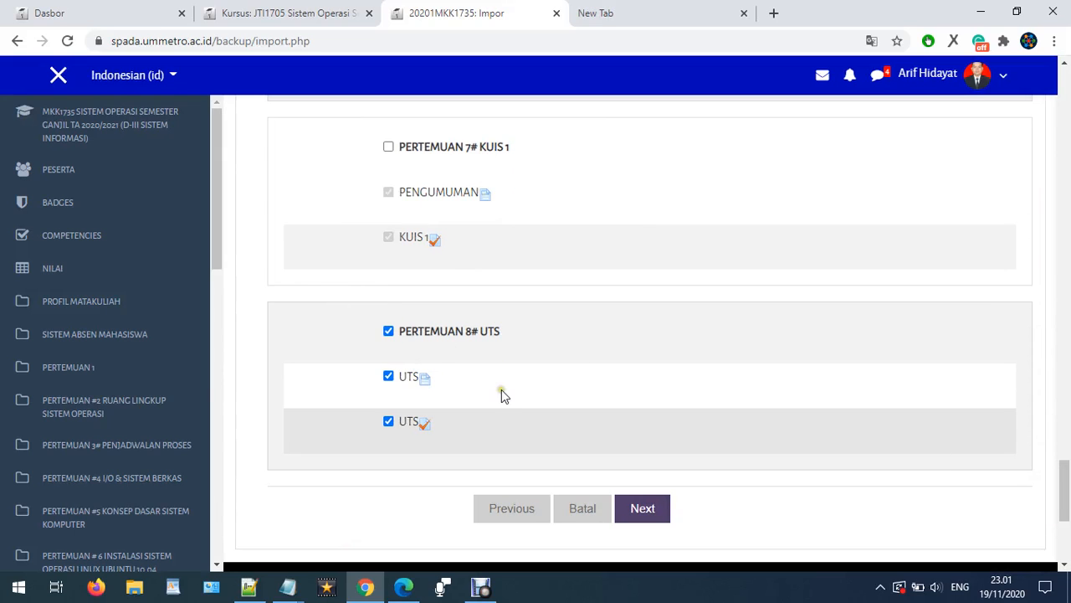
click(643, 508)
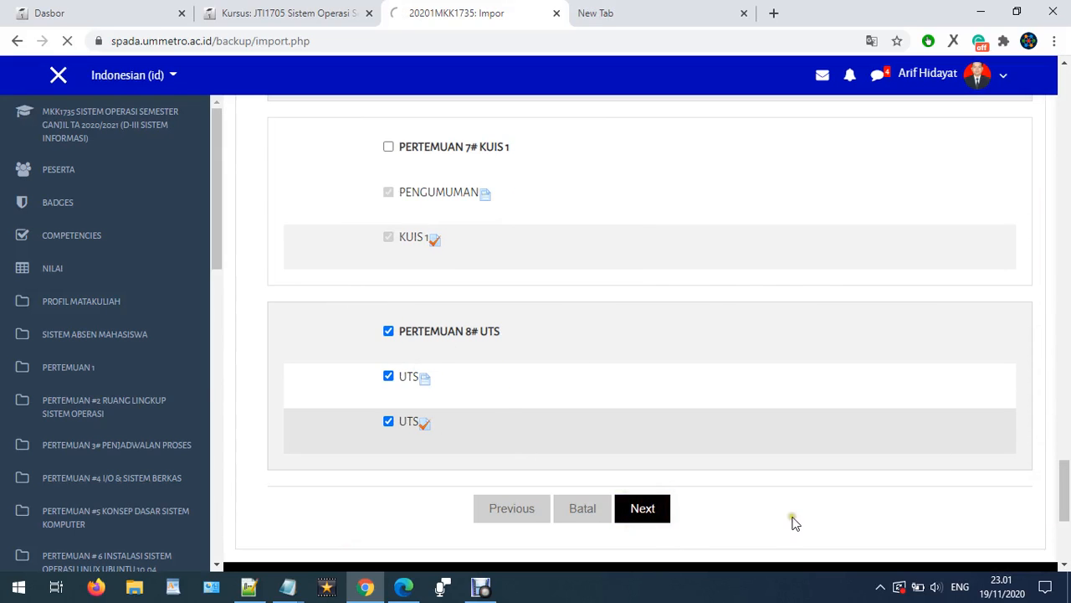
- Review the confirmation summary of included and excluded import items
scroll(608, 444, down, 5)
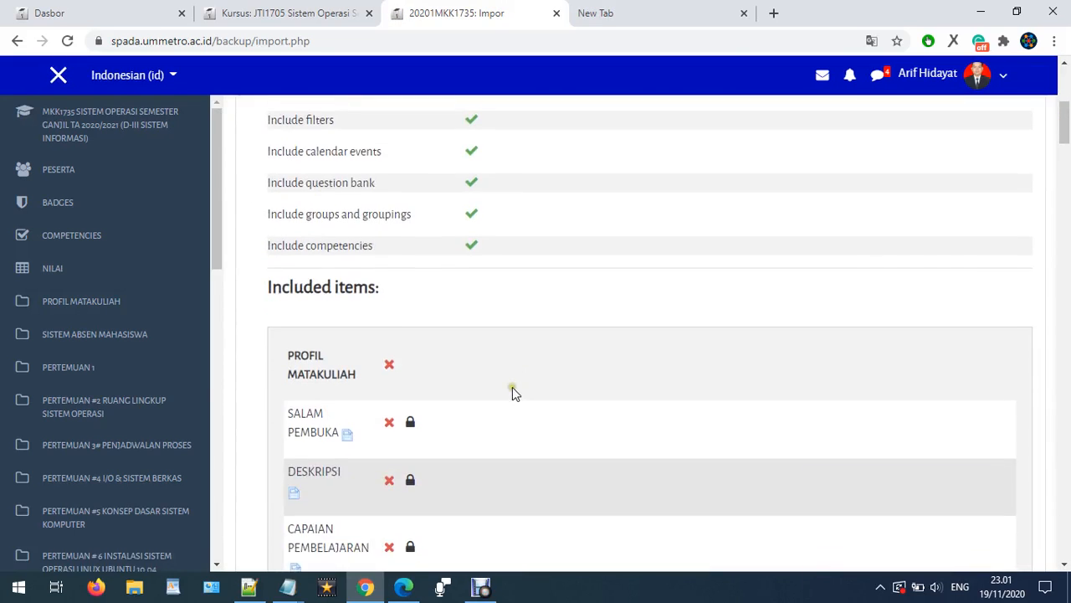
scroll(511, 390, down, 5)
scroll(512, 390, down, 6)
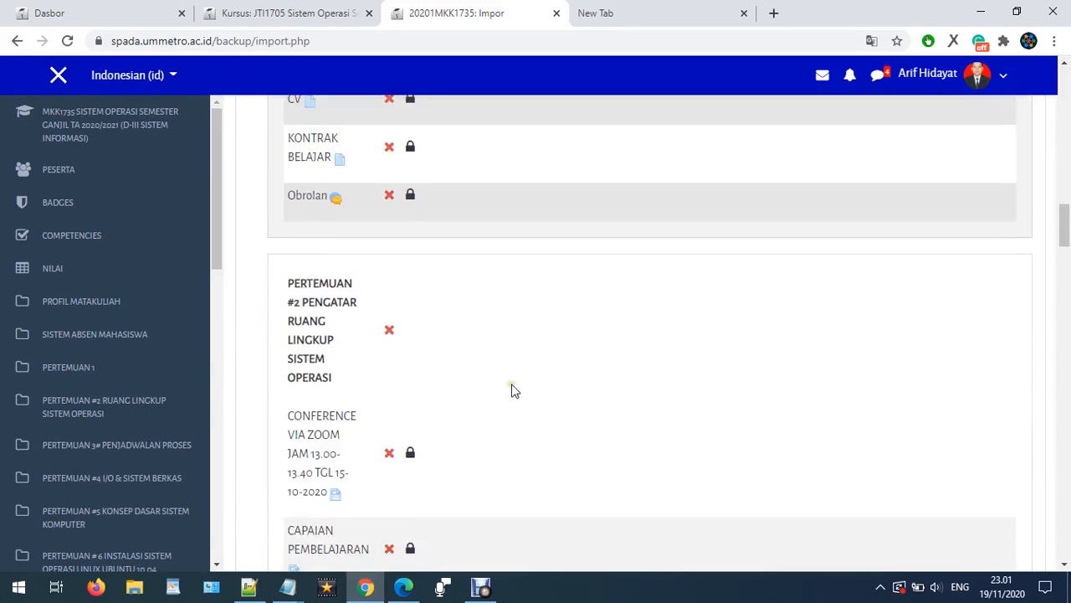
scroll(434, 423, down, 3)
scroll(434, 423, down, 12)
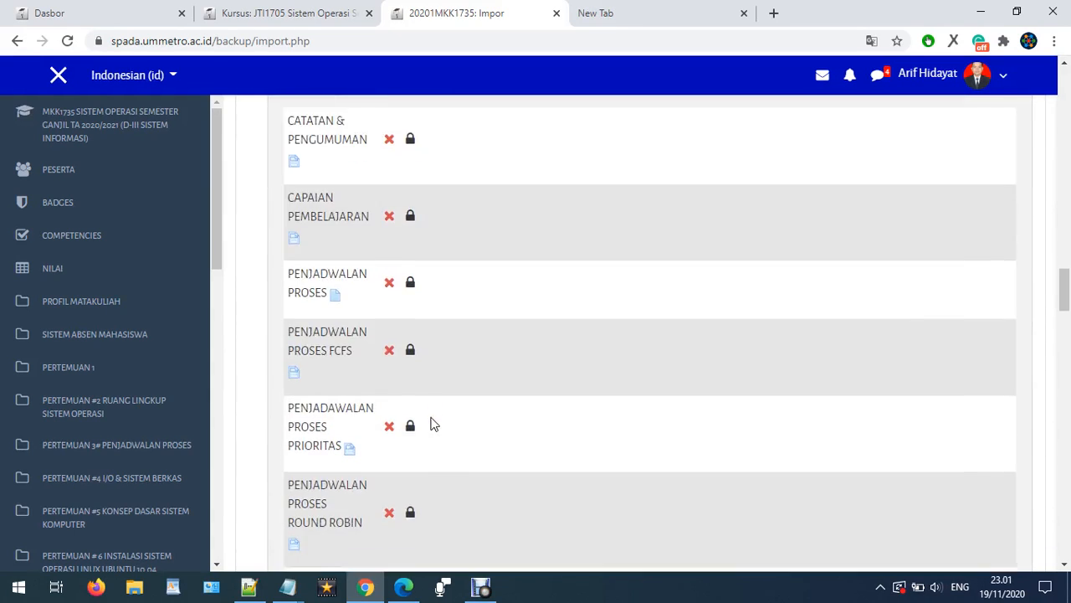
scroll(432, 418, down, 15)
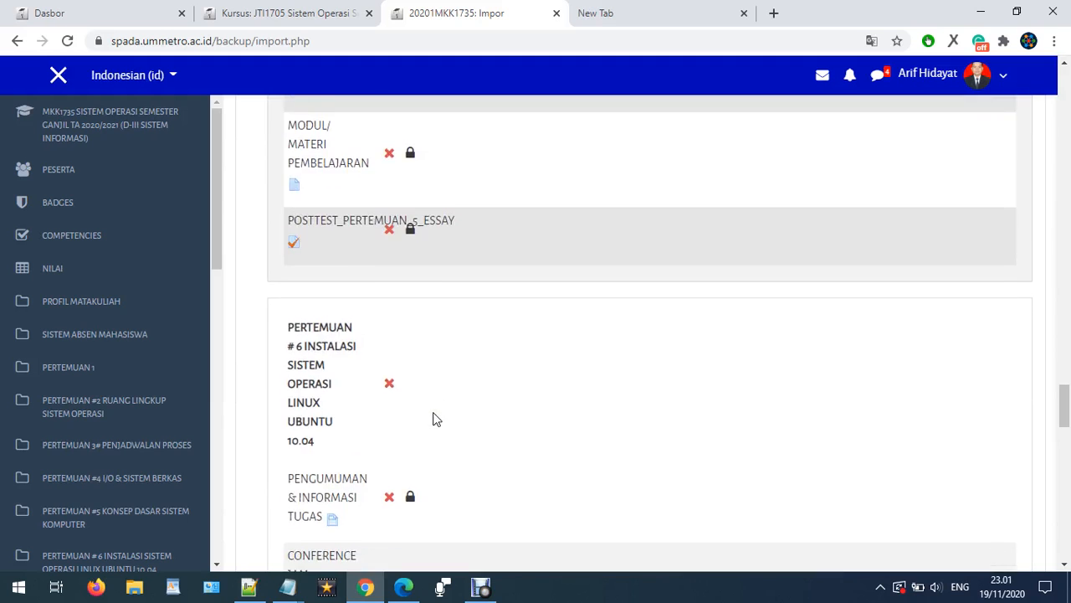
scroll(433, 419, down, 7)
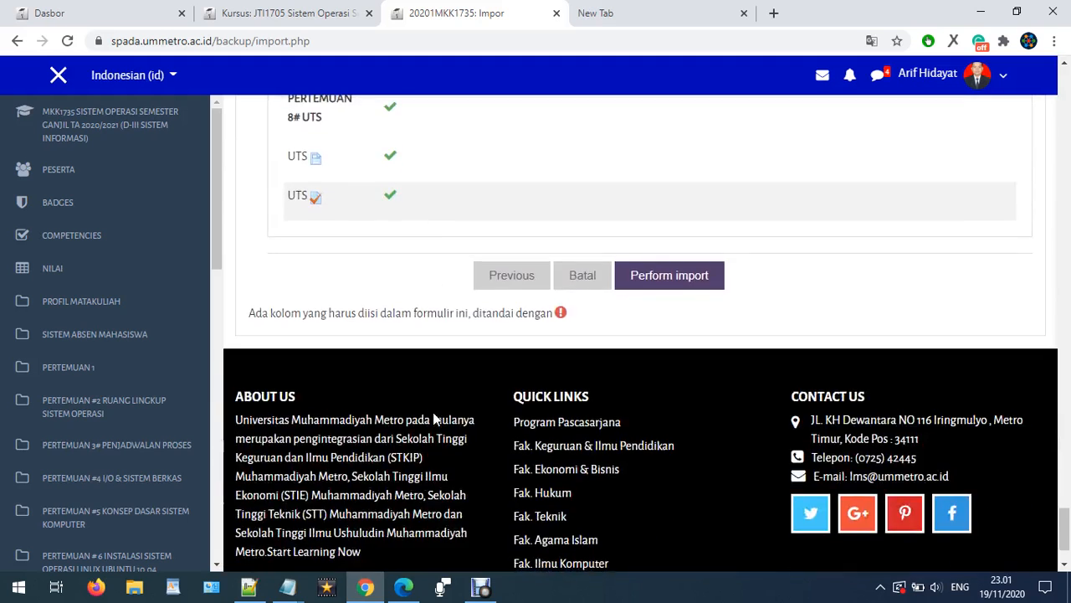
scroll(500, 410, up, 2)
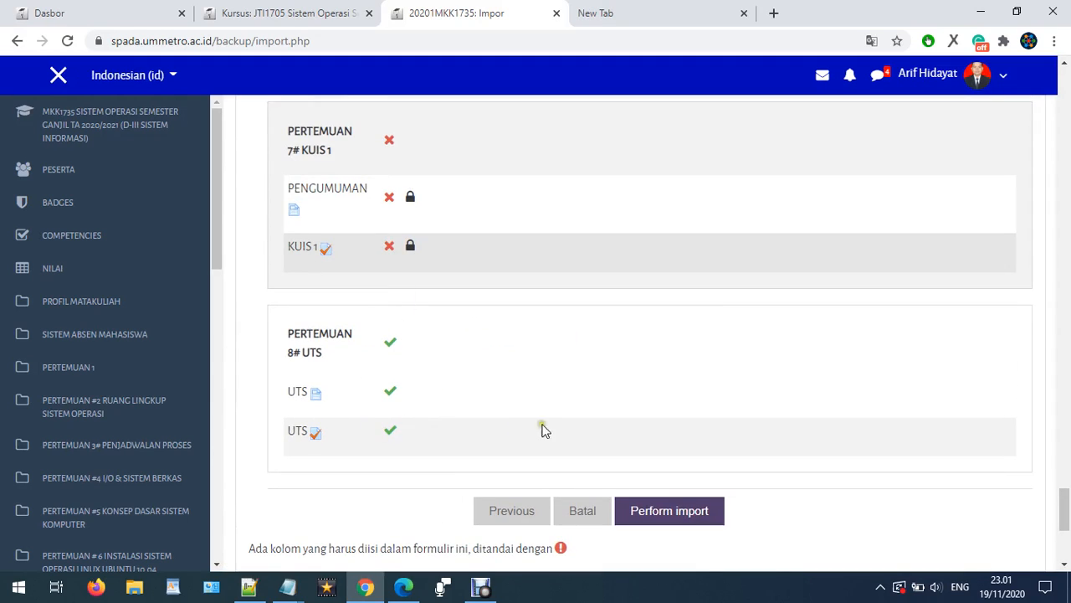
- Perform the import and return to the course page to check the imported PERTEMUAN 8# UTS section
click(689, 517)
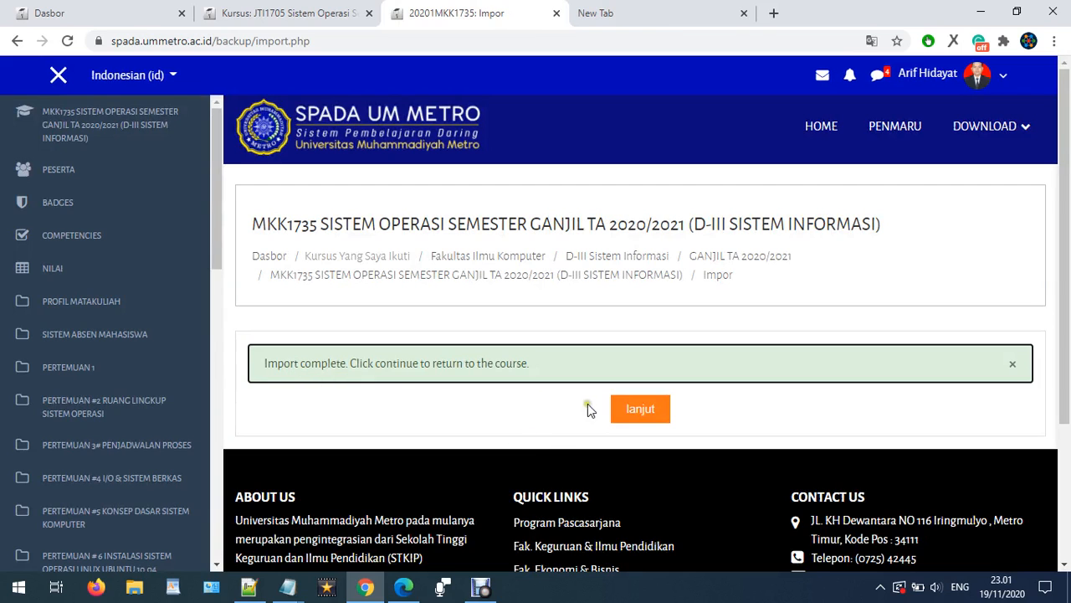
click(638, 409)
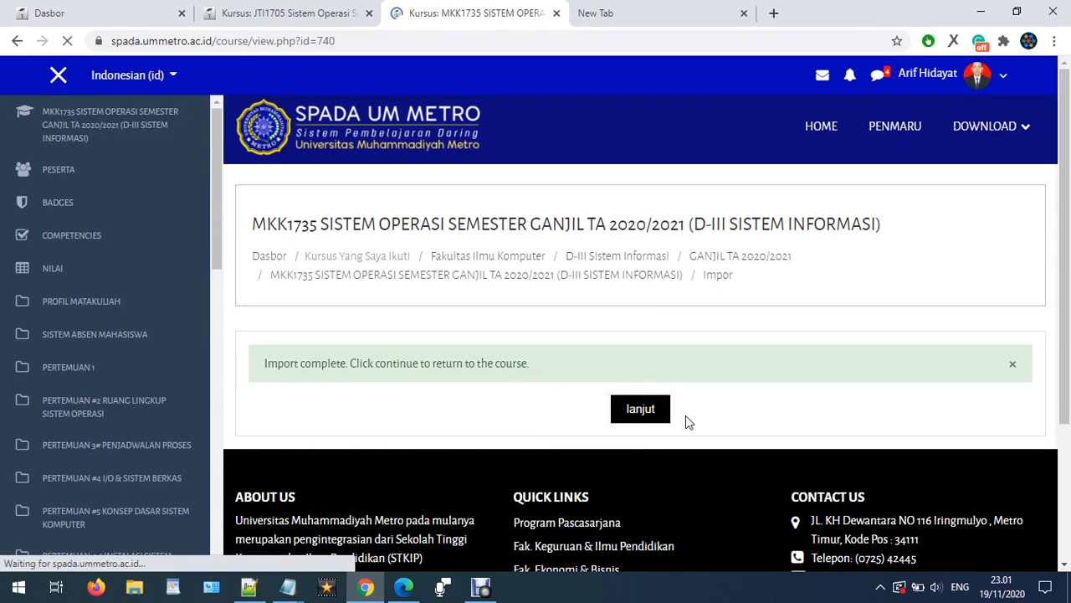
scroll(711, 402, down, 3)
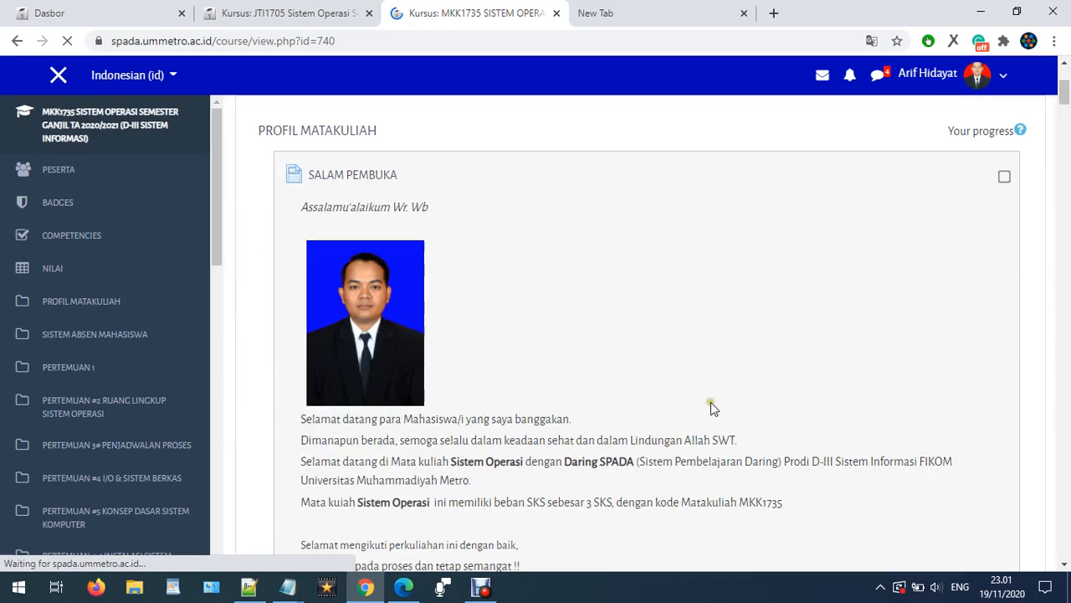
scroll(710, 402, down, 3)
drag(1065, 109, 1066, 519)
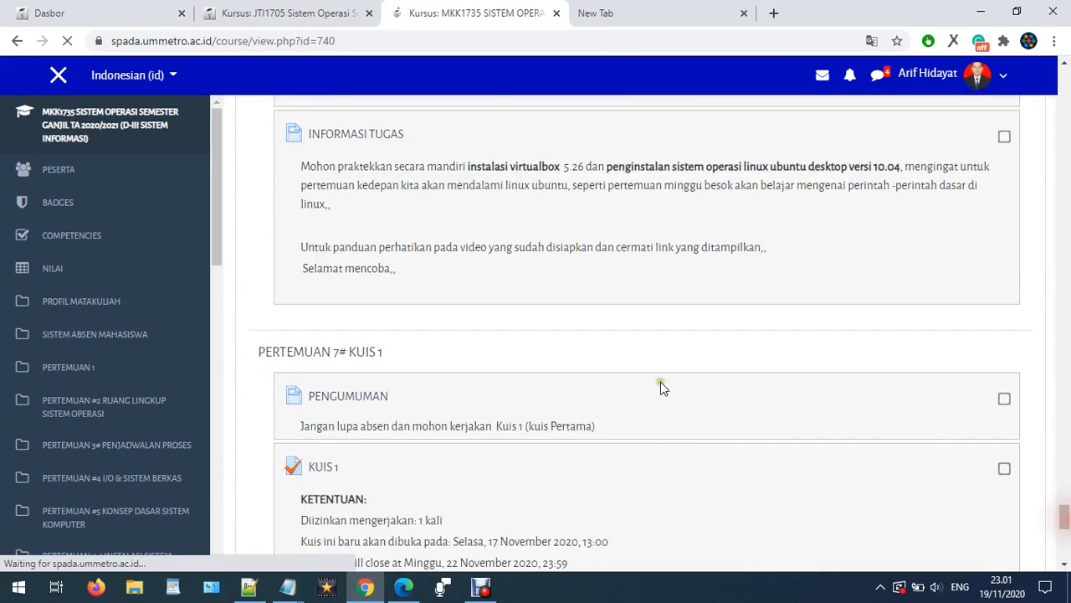
scroll(659, 386, down, 5)
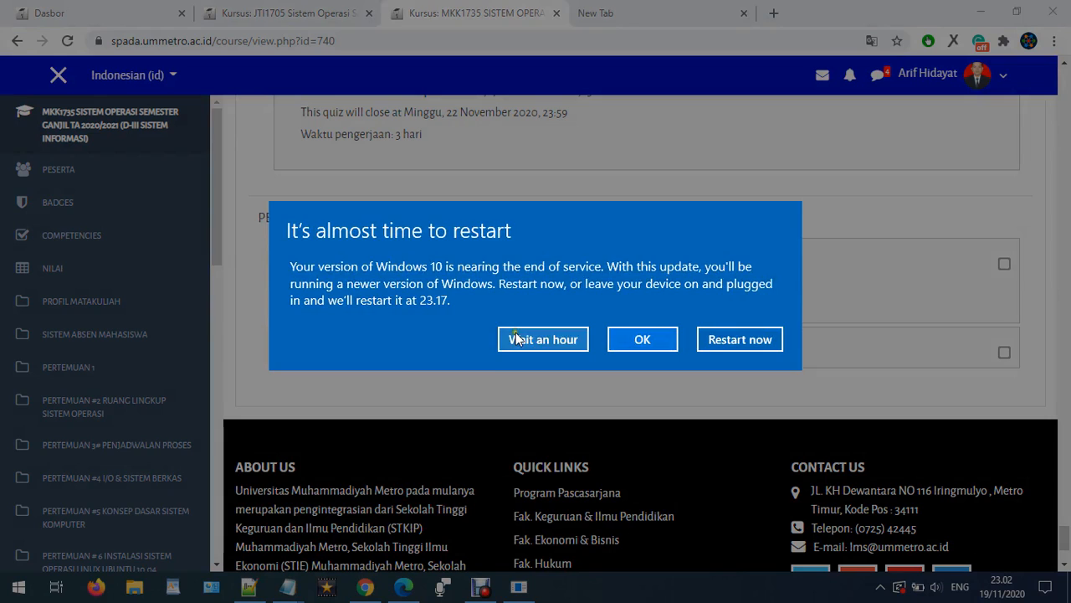
click(516, 338)
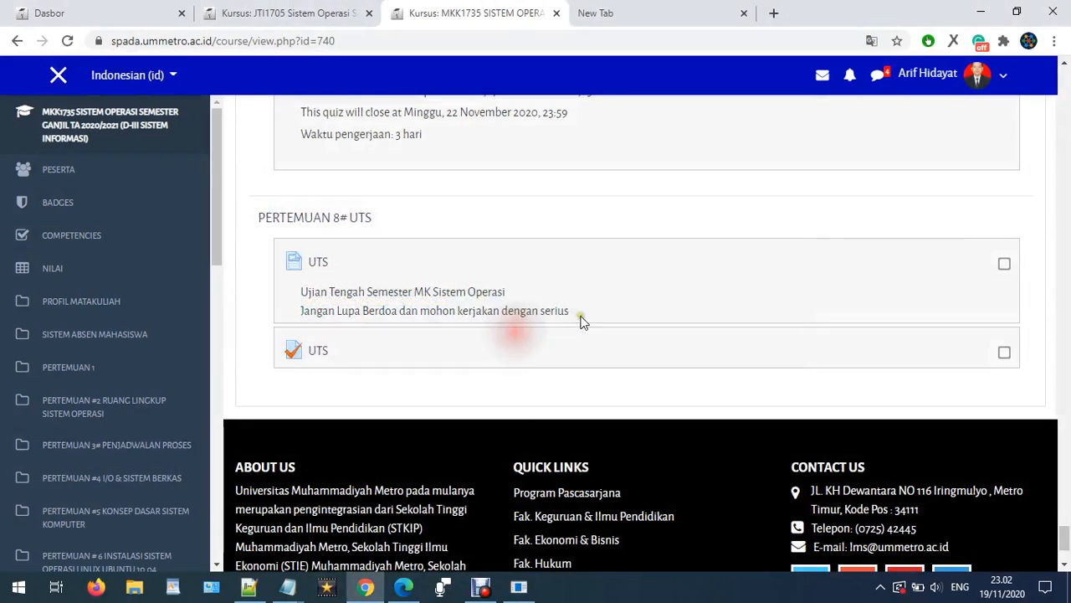